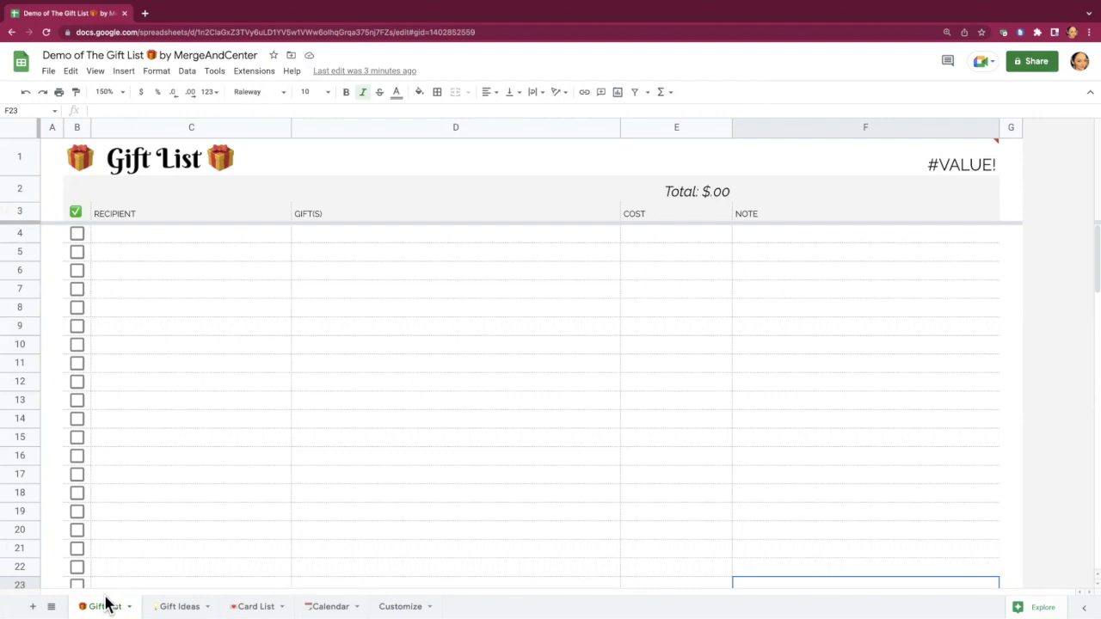
Step: Browse the Gift Ideas, Card List, Calendar and Customize sheets in turn
click(183, 606)
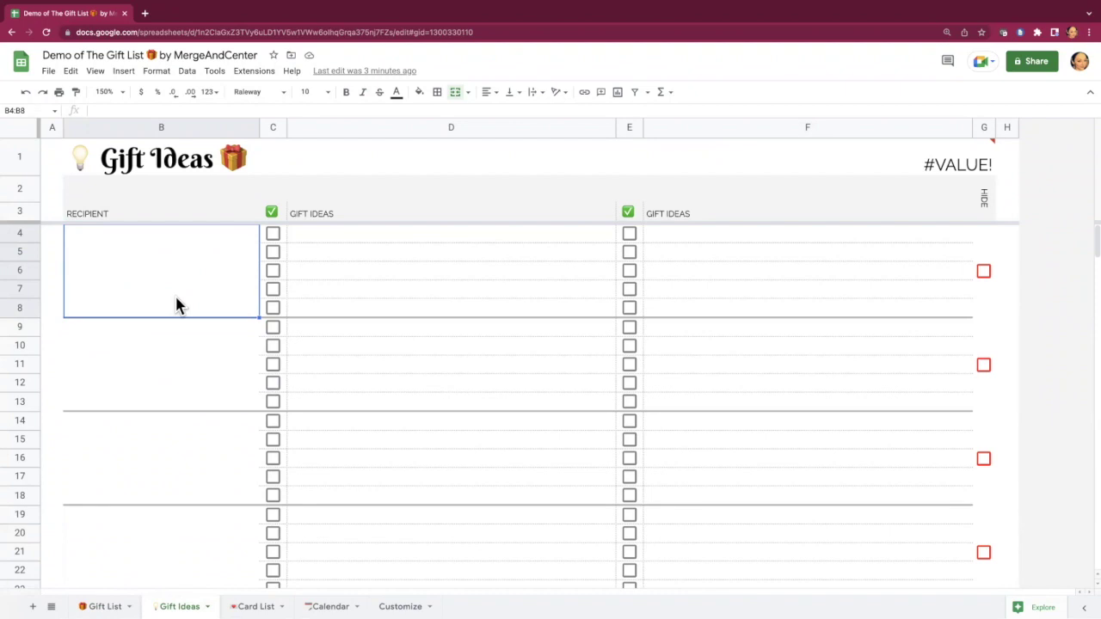
click(251, 605)
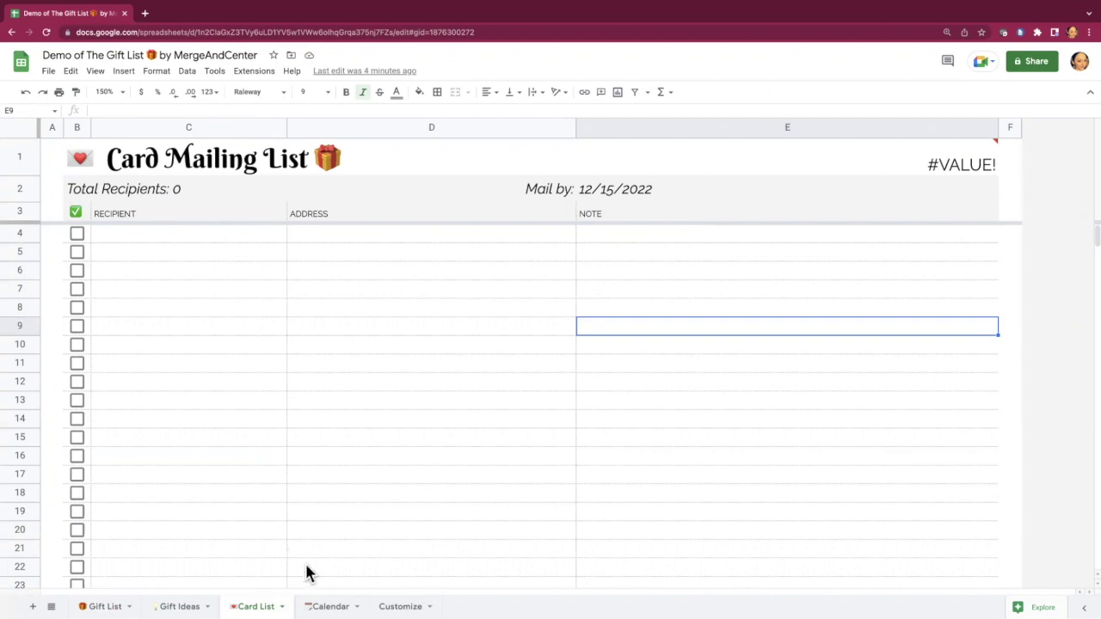
click(320, 602)
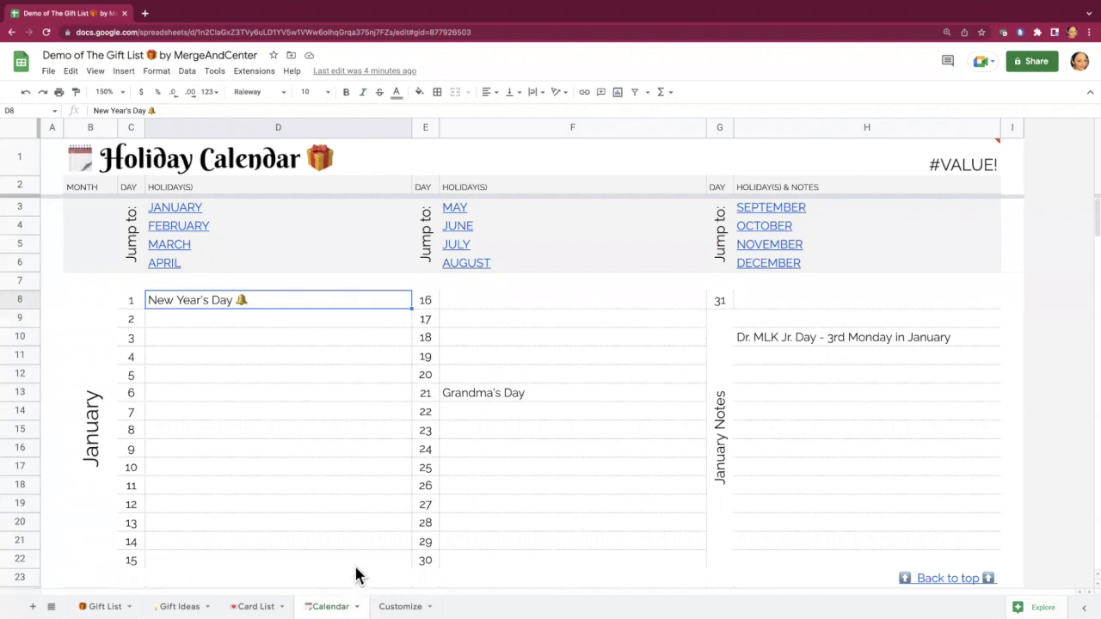
click(395, 605)
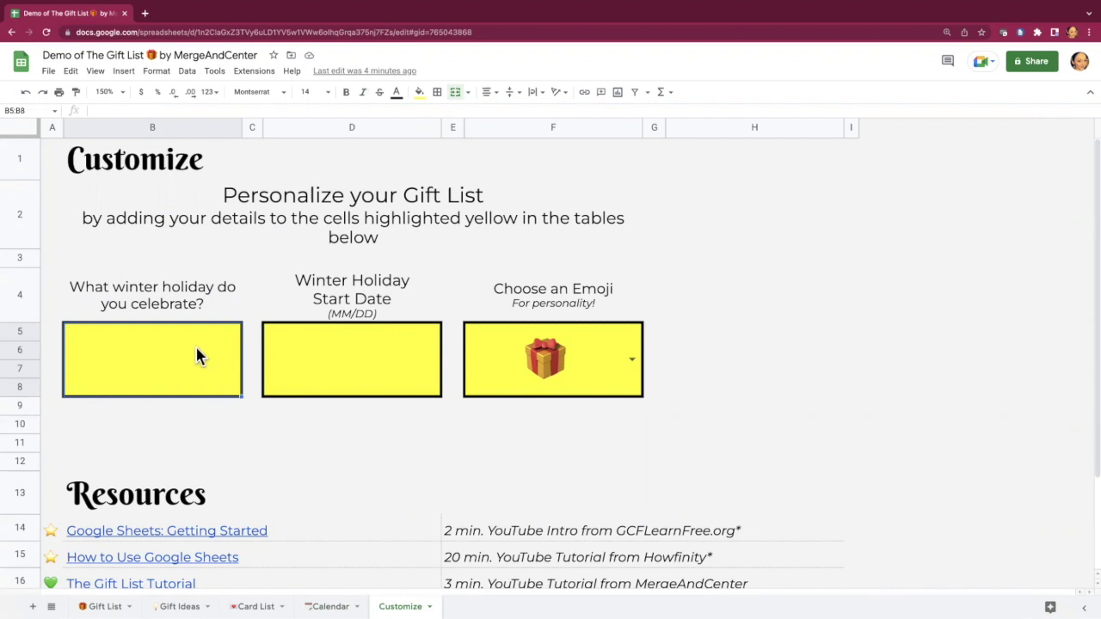
Step: Enter Christmas as the winter holiday with start date 12/25, then return to Gift List
text(Christmas)
key(Tab)
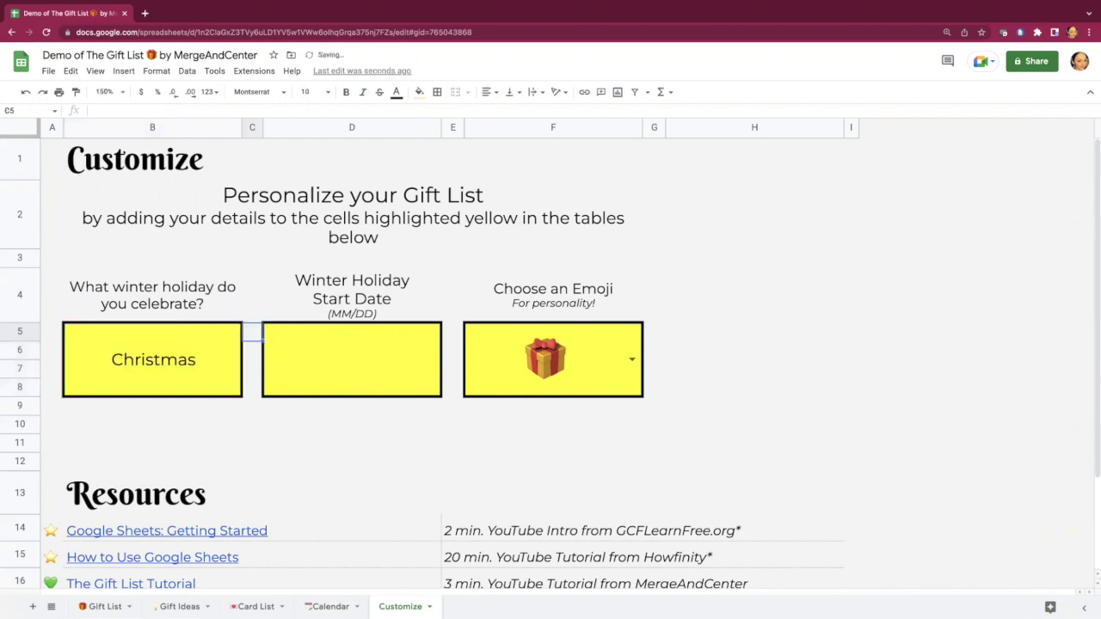
key(Tab)
text(12)
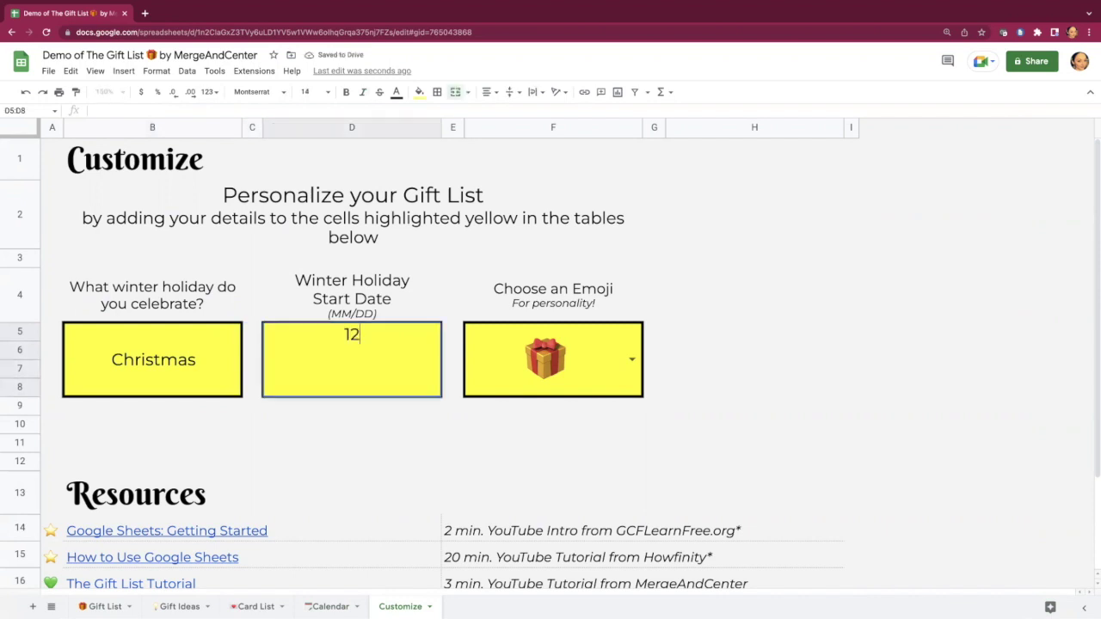
text(/25)
click(321, 509)
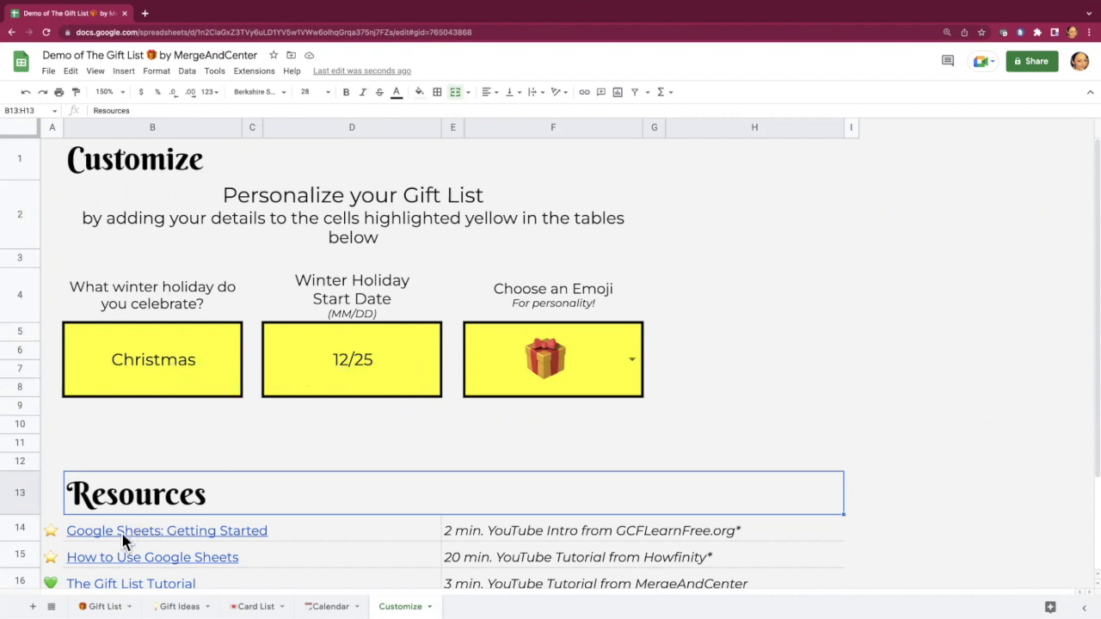
click(107, 604)
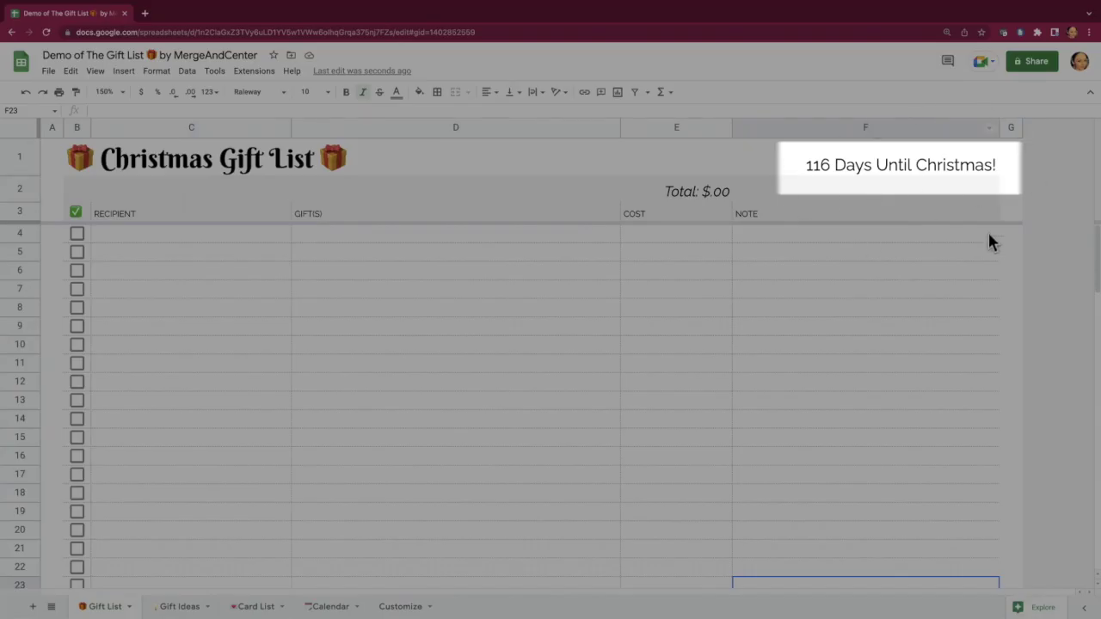
Step: Check the Christmas-titled Gift Ideas and Card List sheets, then select Gift List cell C4
click(177, 603)
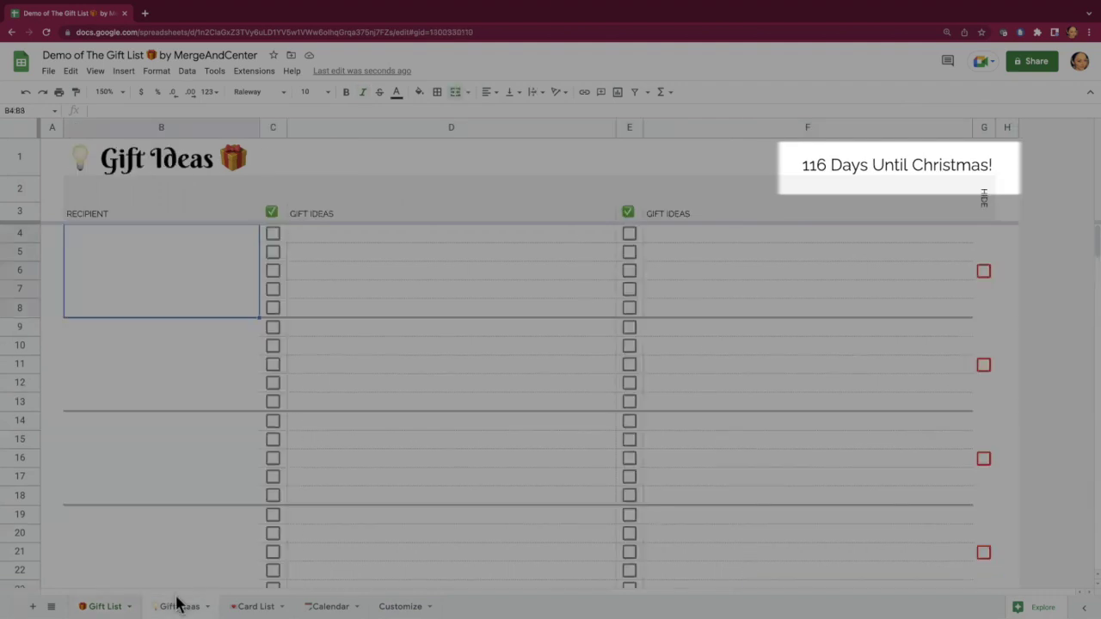
click(255, 605)
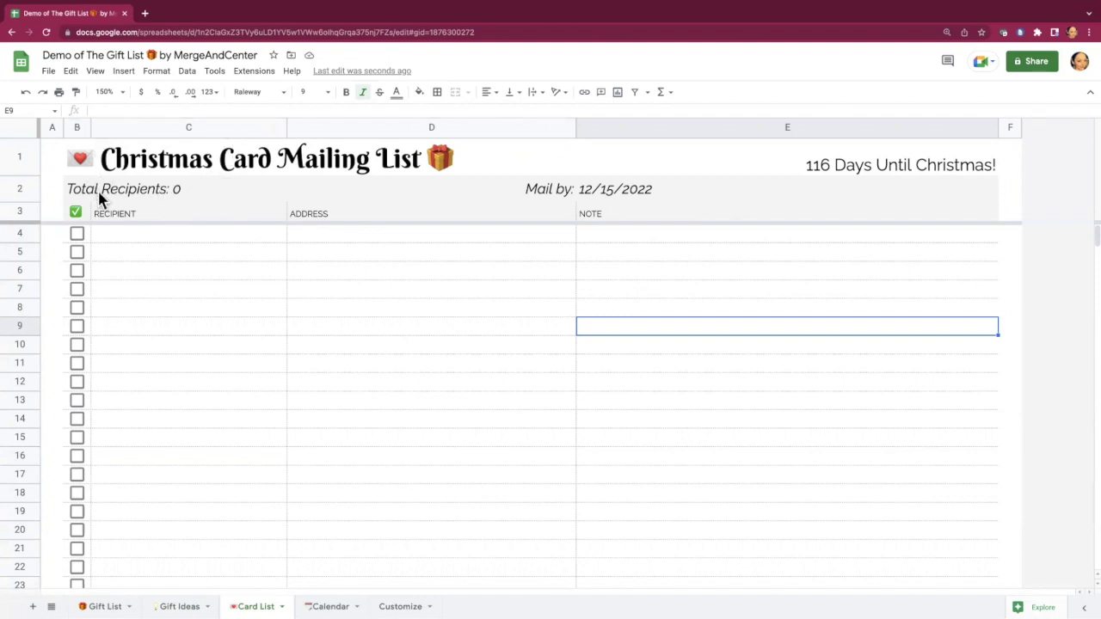
click(105, 601)
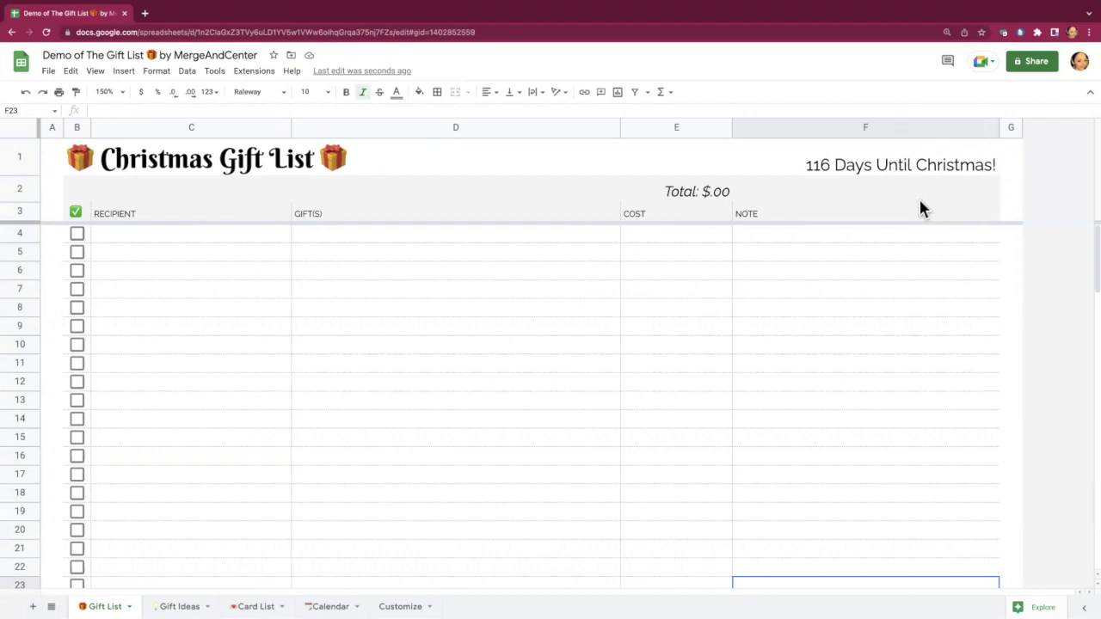
click(245, 236)
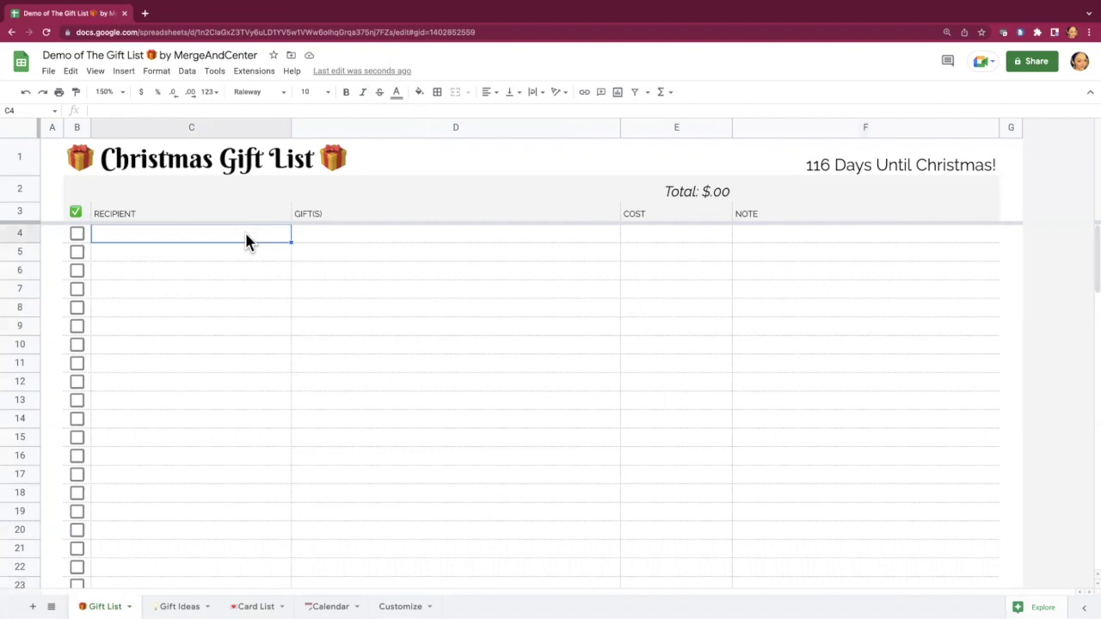
Step: Add the first recipient's violin gift costing $45 in row 4
text(sarah)
key(Tab)
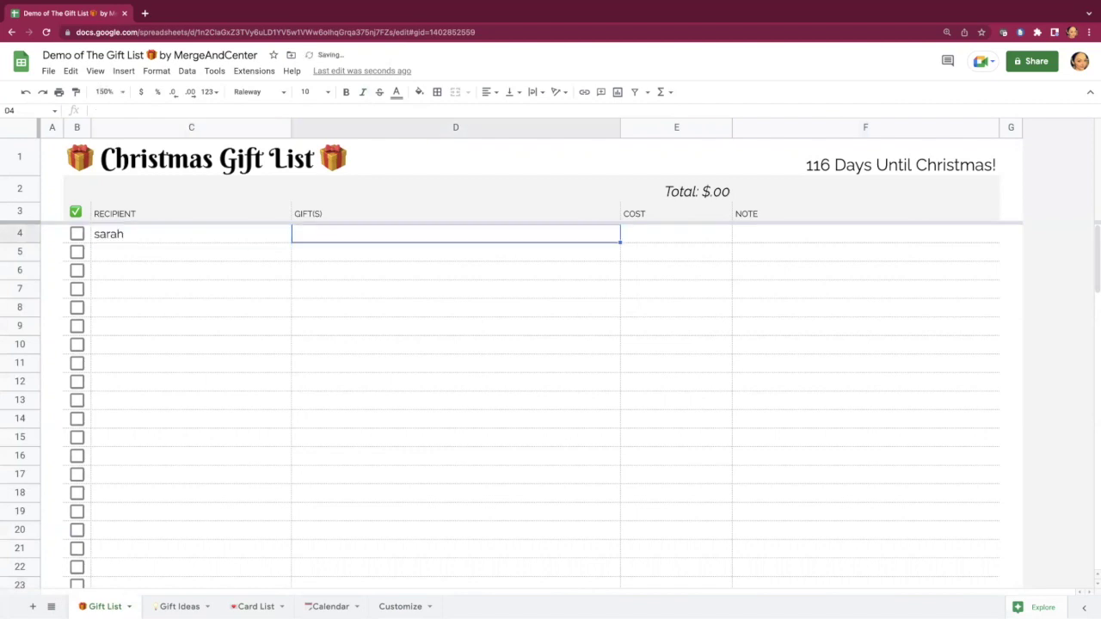
text(violin)
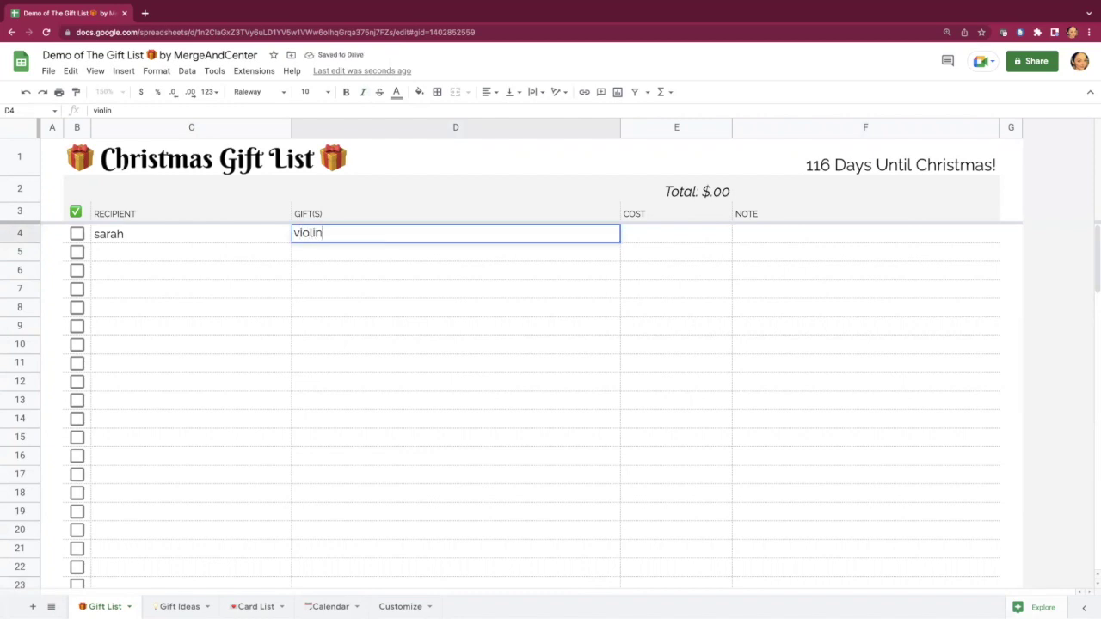
key(Tab)
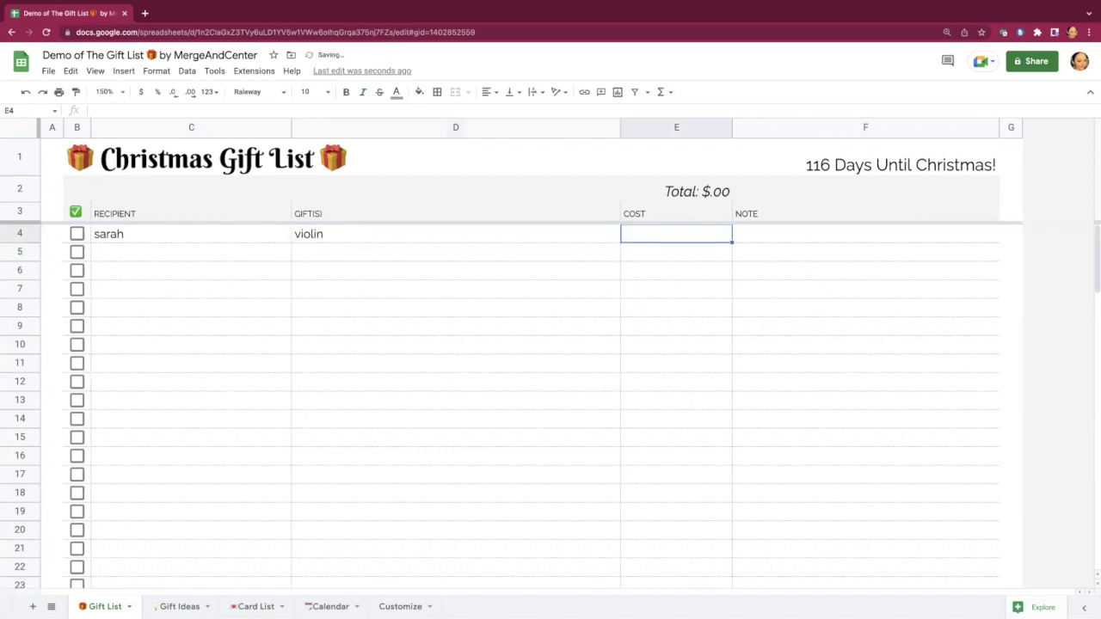
text(45)
key(Tab)
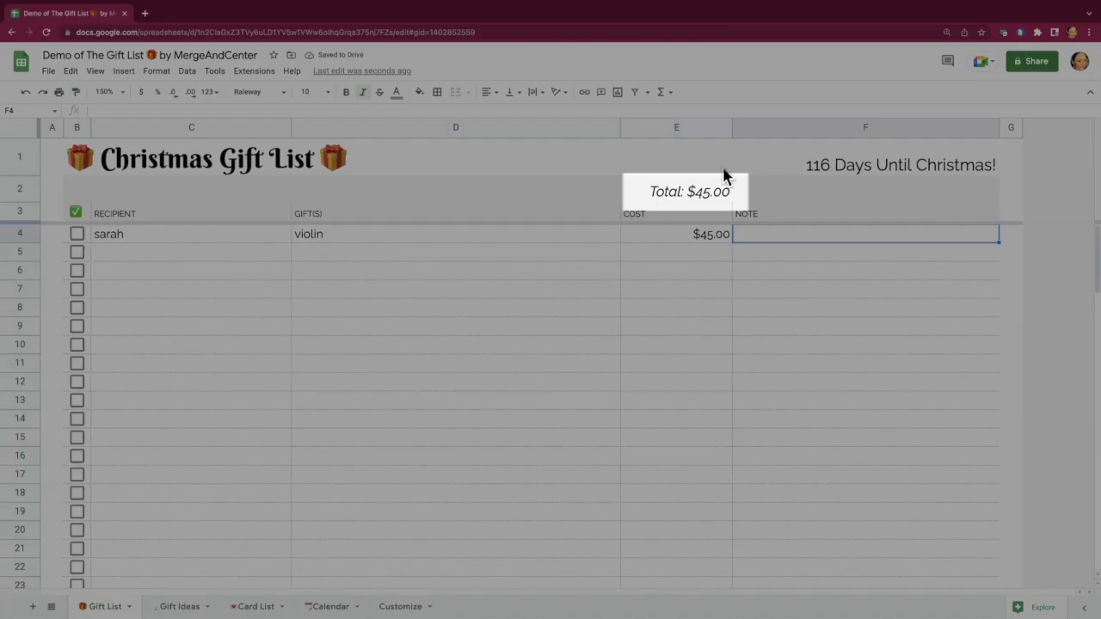
Step: Enter costs of $34 and $56 in E5:E6 and tick off the violin as purchased
click(701, 253)
text(34)
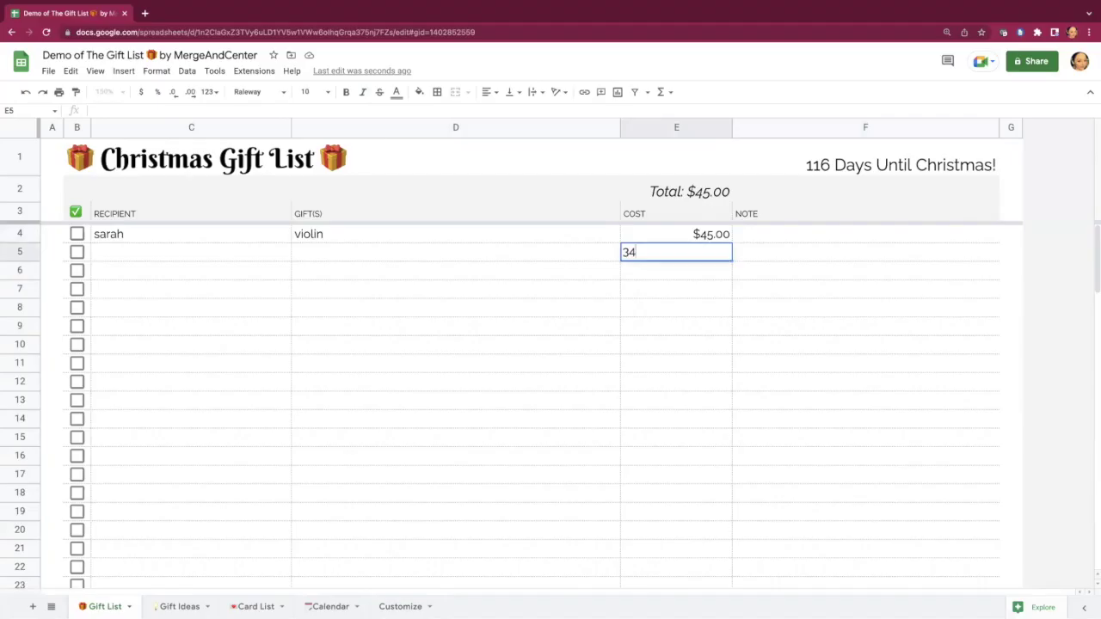
key(Return)
text(56)
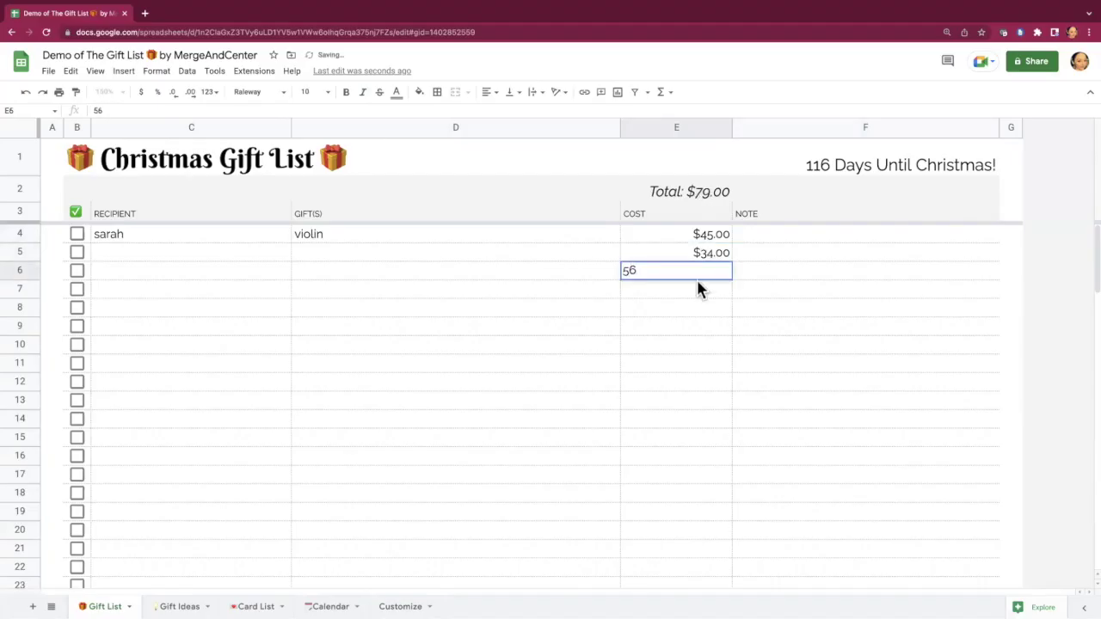
key(Return)
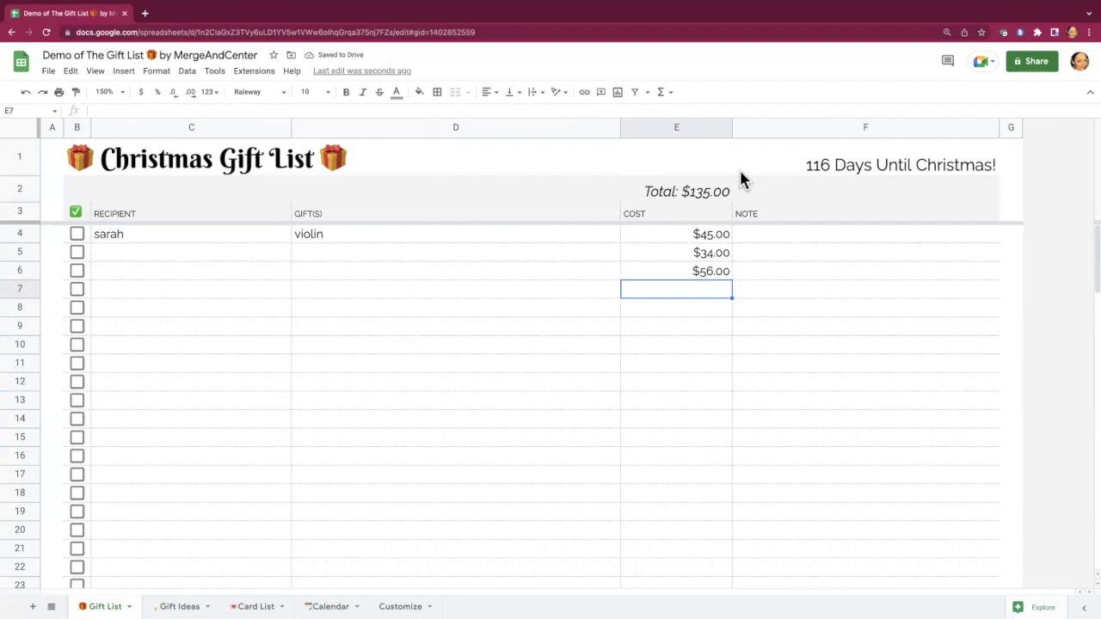
click(77, 235)
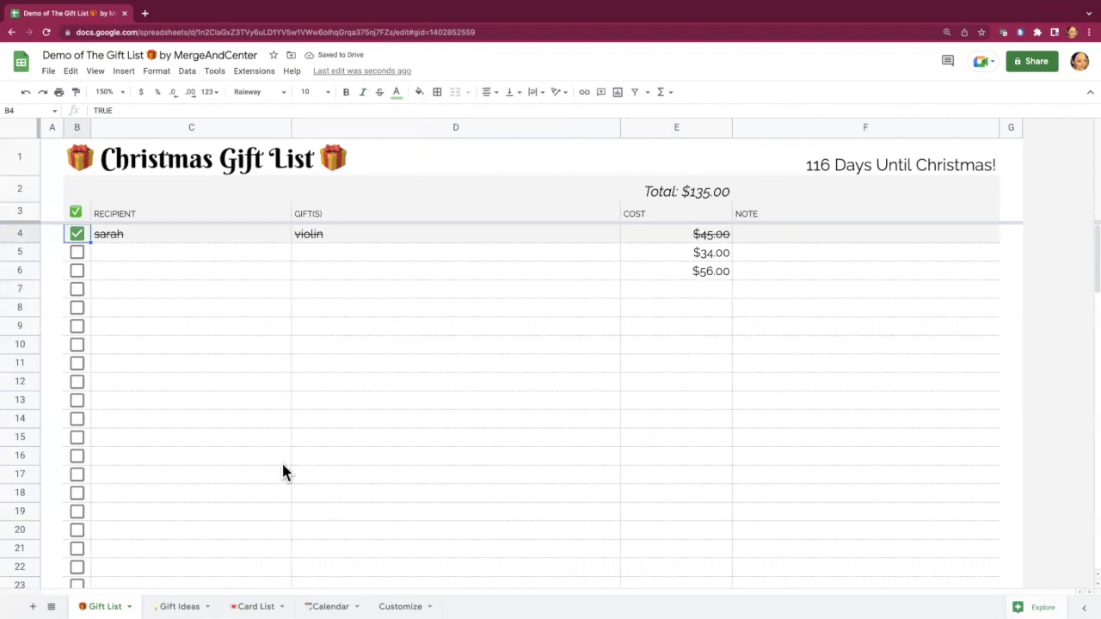
key(alt+Down)
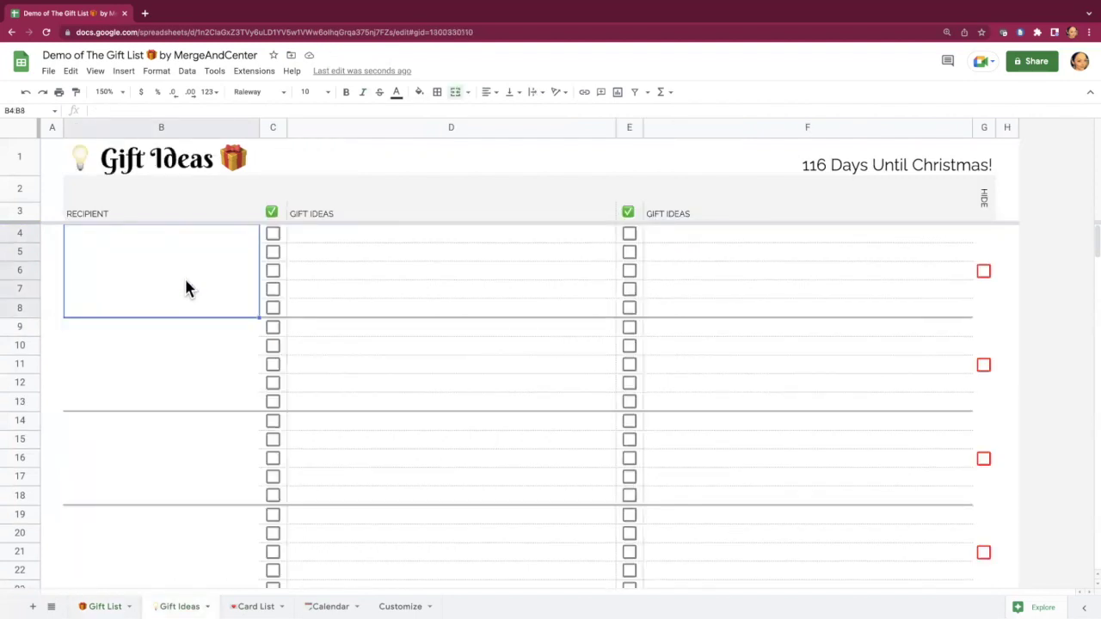
Step: List the recipient's ideas Violin case, Sheet music, Music stand, mark Violin case done, and hide them
text(Sarah)
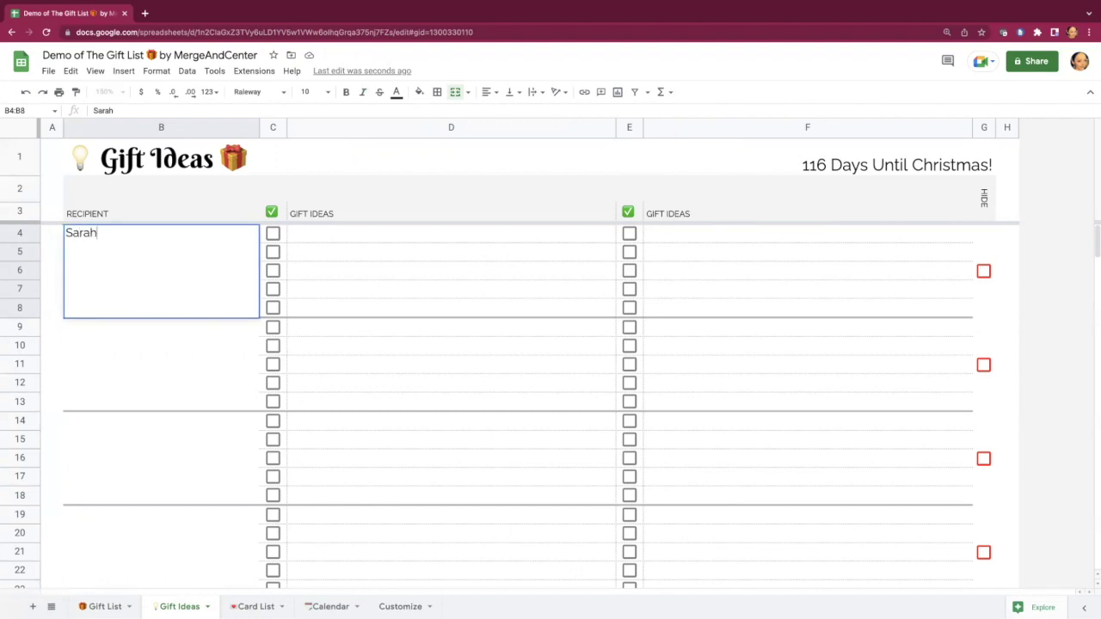
key(Tab)
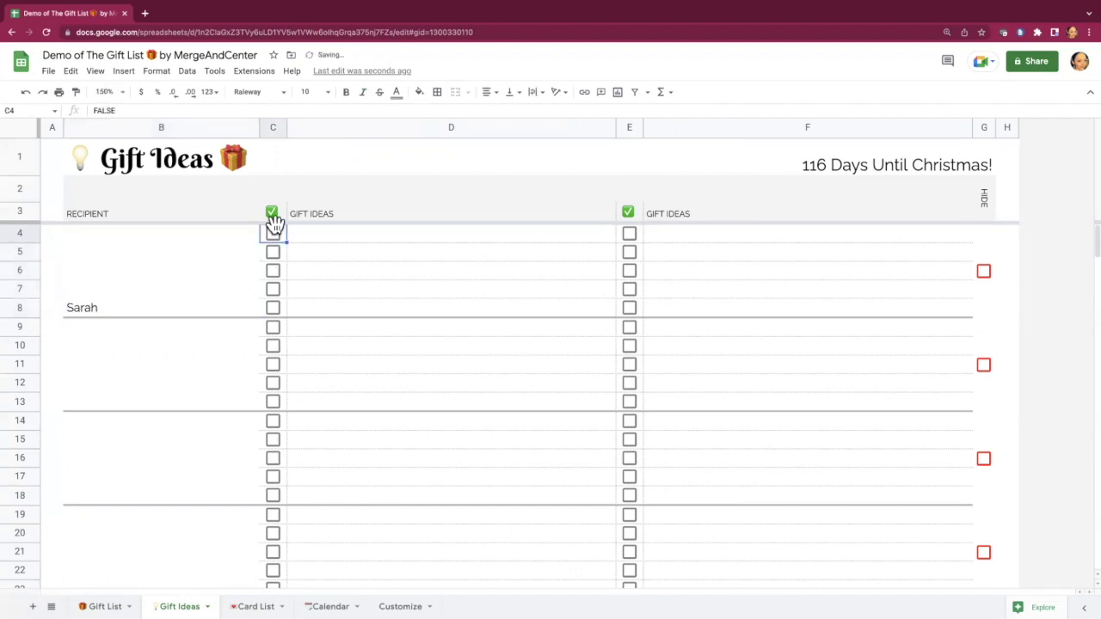
click(343, 234)
text(Violin case)
key(Return)
text(Sheet music)
key(Return)
text(Music stand)
key(Tab)
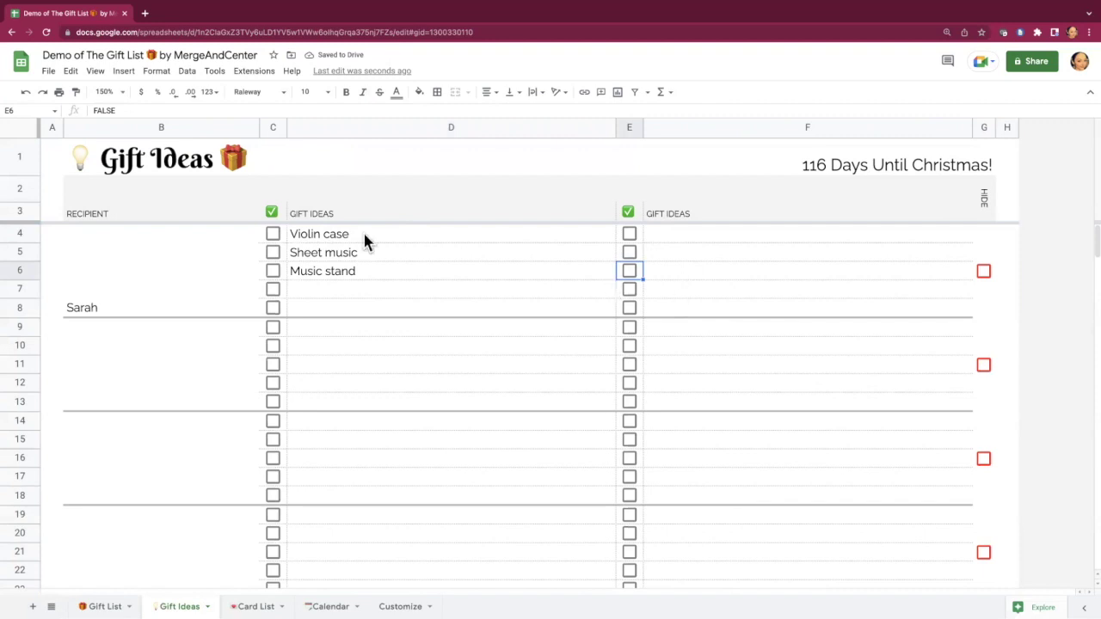
click(273, 233)
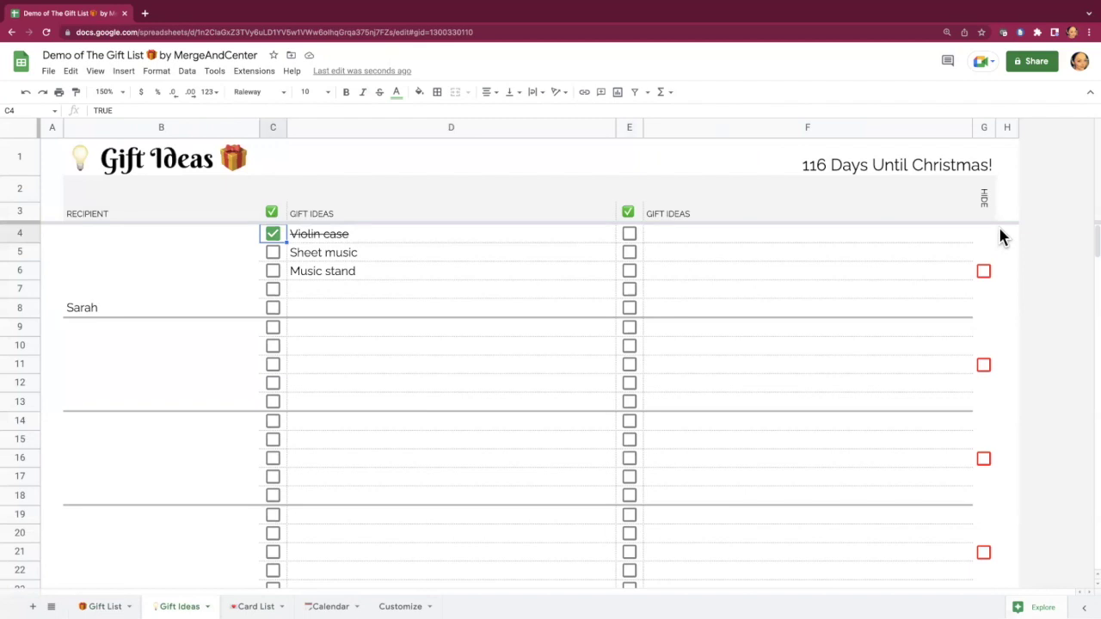
click(983, 271)
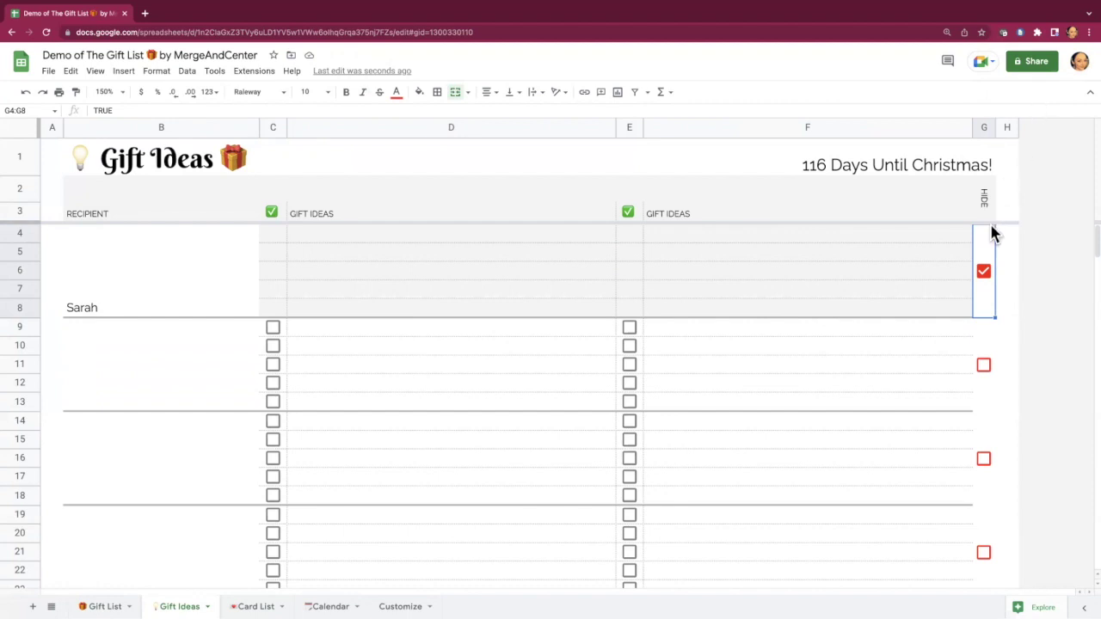
Step: Unhide the recipient's gift-idea rows and switch to the Card List sheet
click(984, 274)
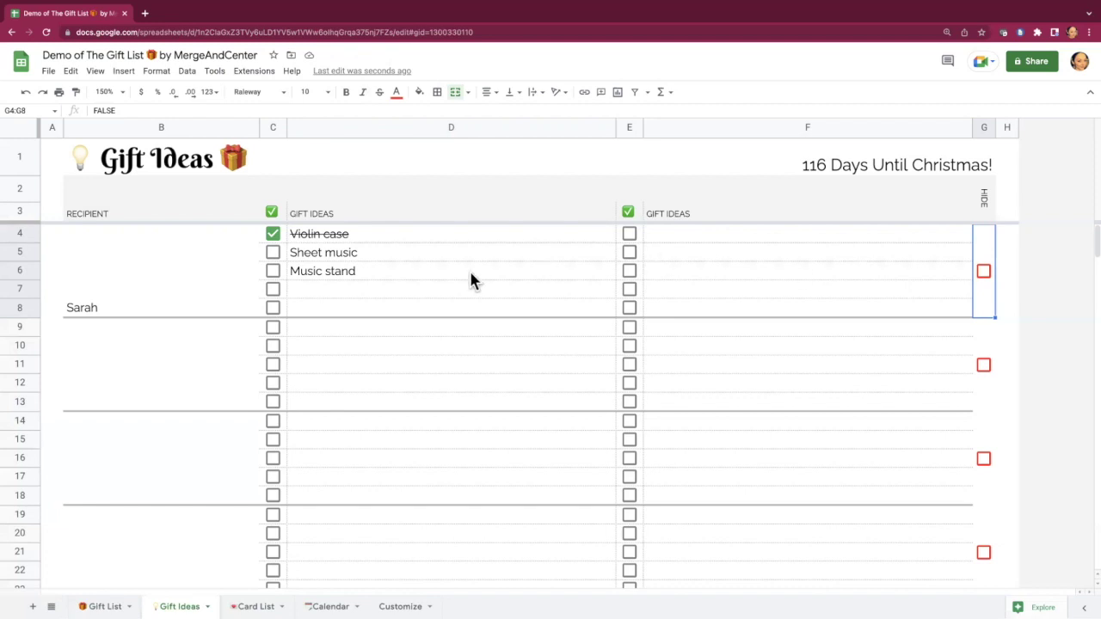
click(258, 607)
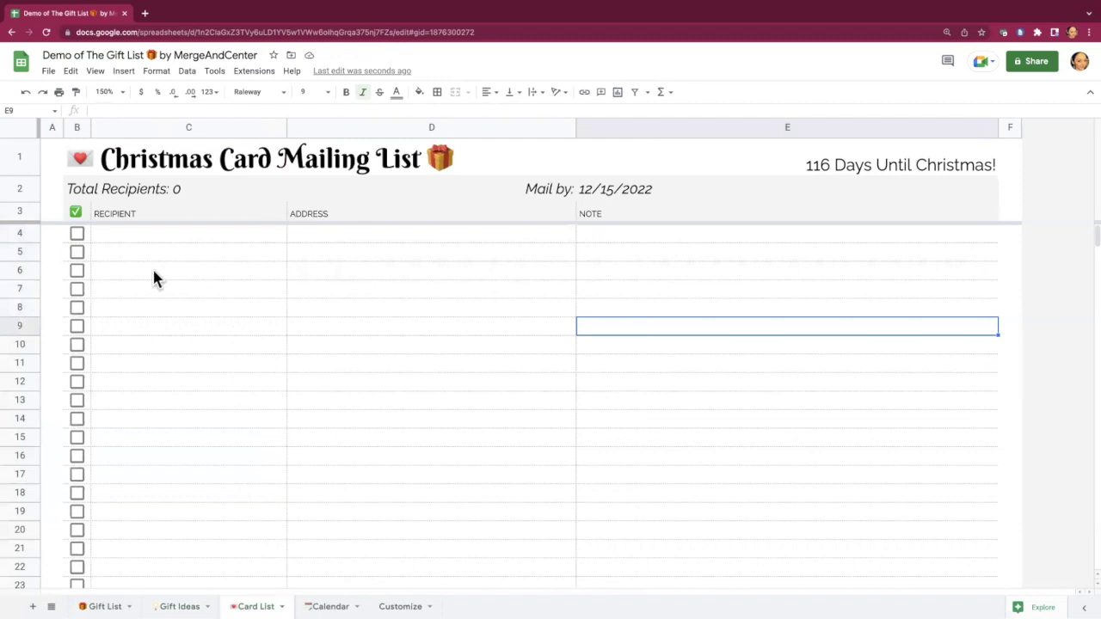
Step: Enter the first card recipient's family name in cell C4
click(121, 238)
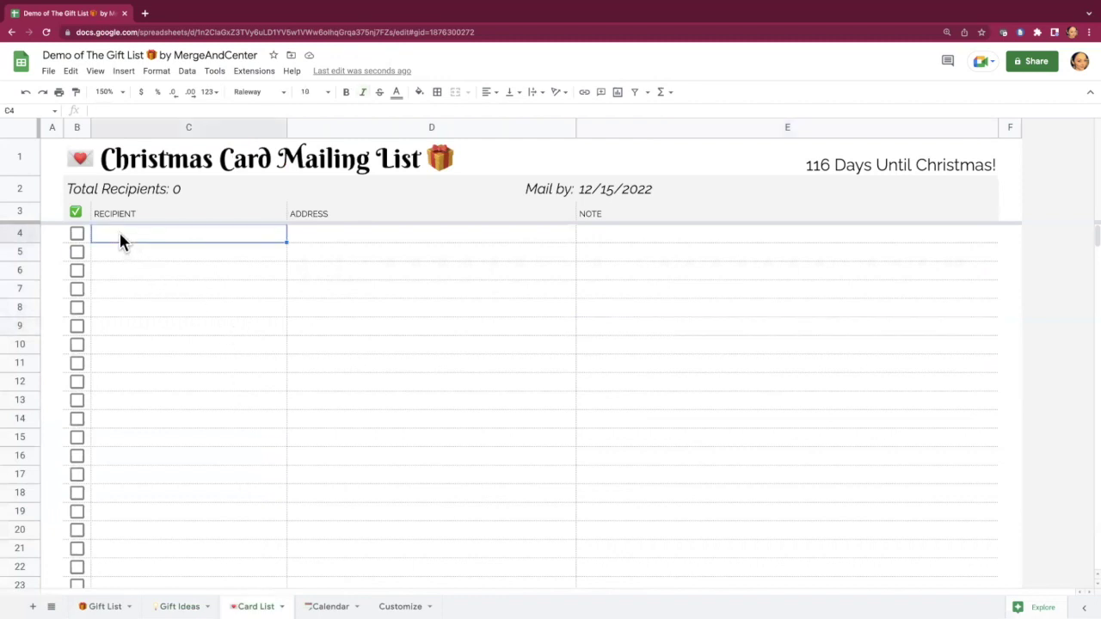
click(336, 234)
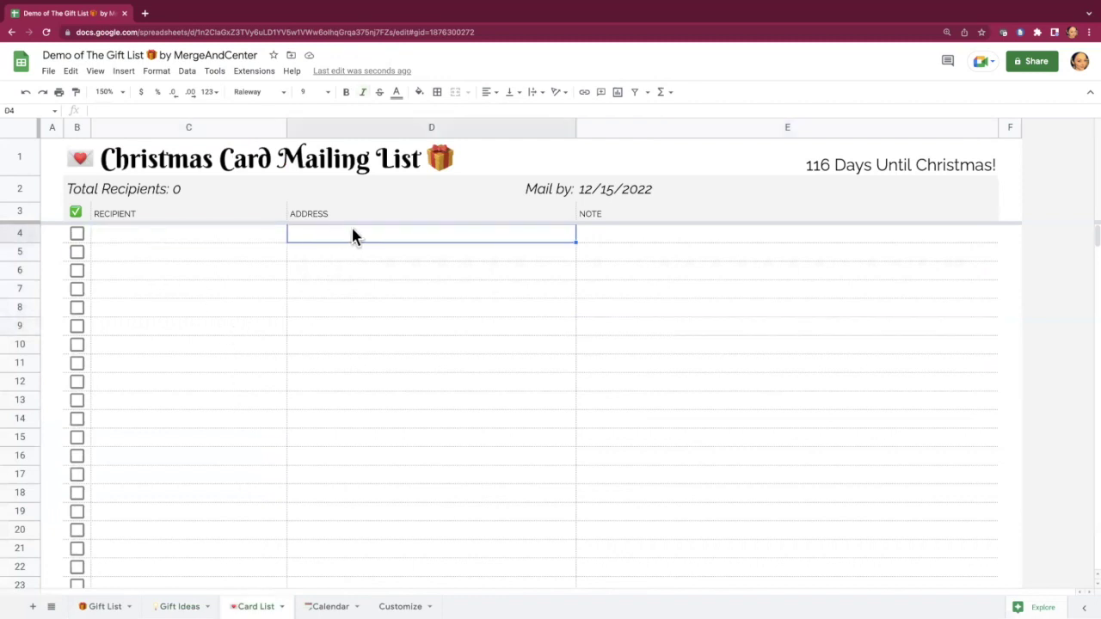
click(631, 240)
click(185, 245)
text(The Harmons)
key(Return)
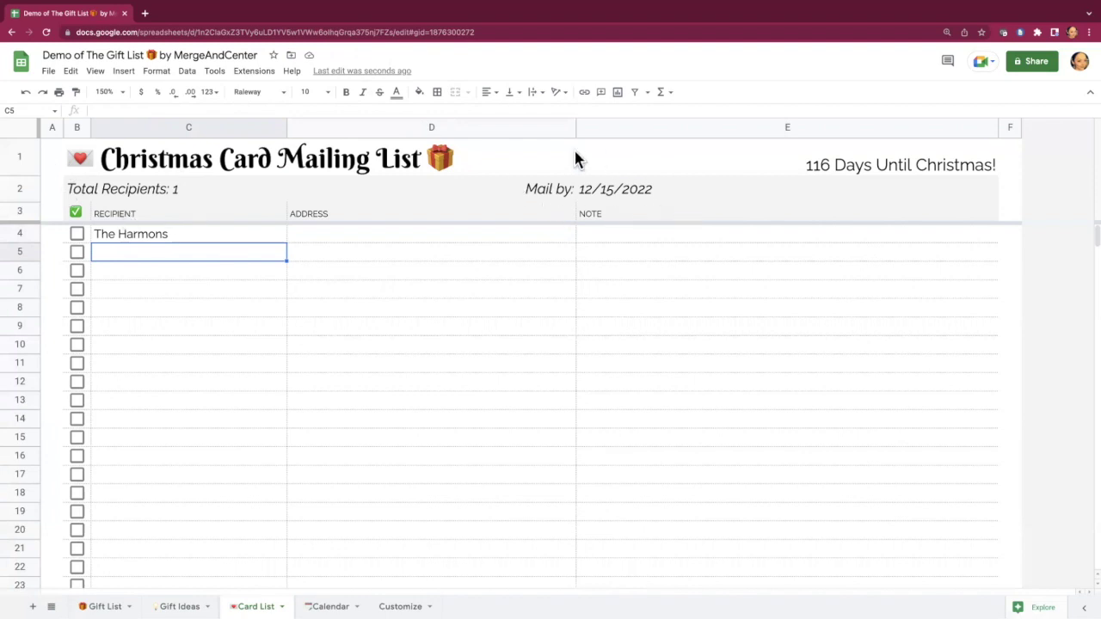
Step: Change the card Mail by date to 12/12/2022 and switch to the Calendar sheet
double_click(649, 194)
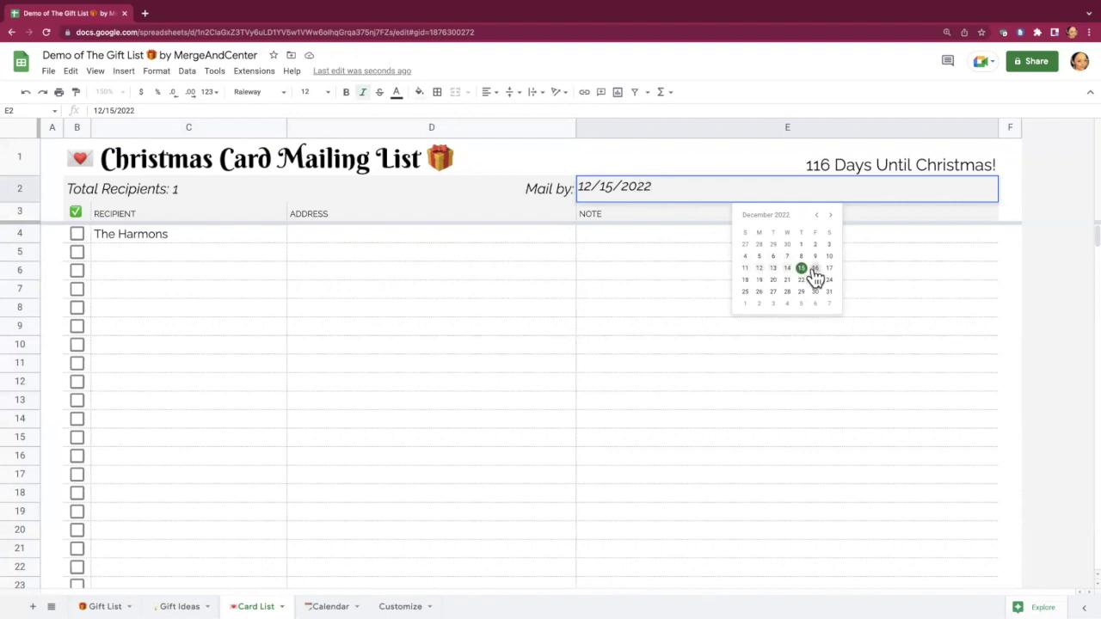
click(761, 269)
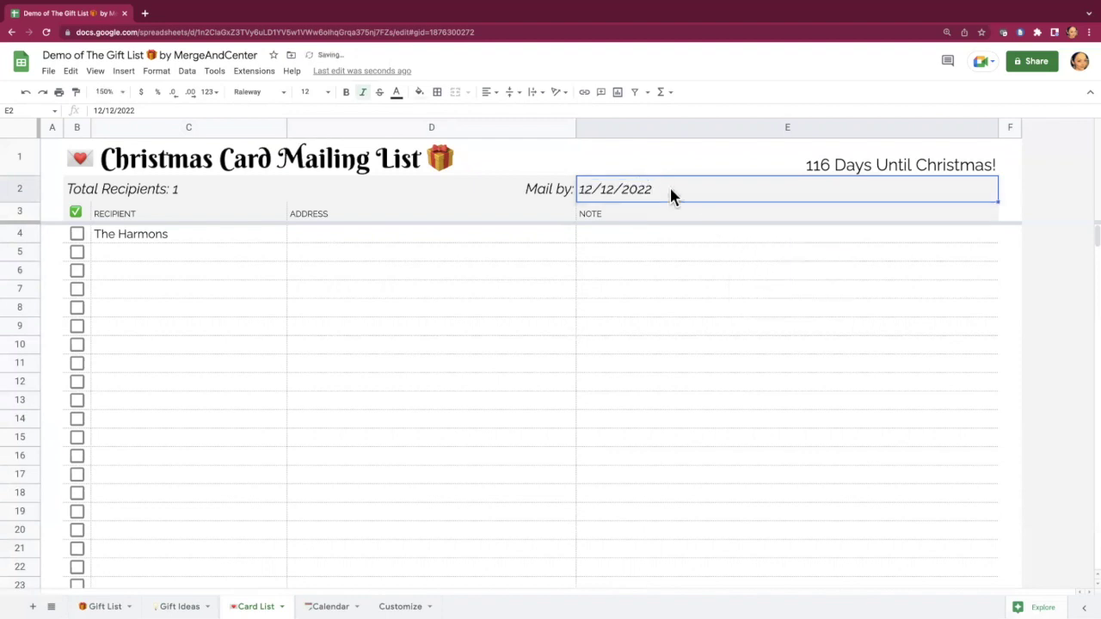
click(659, 253)
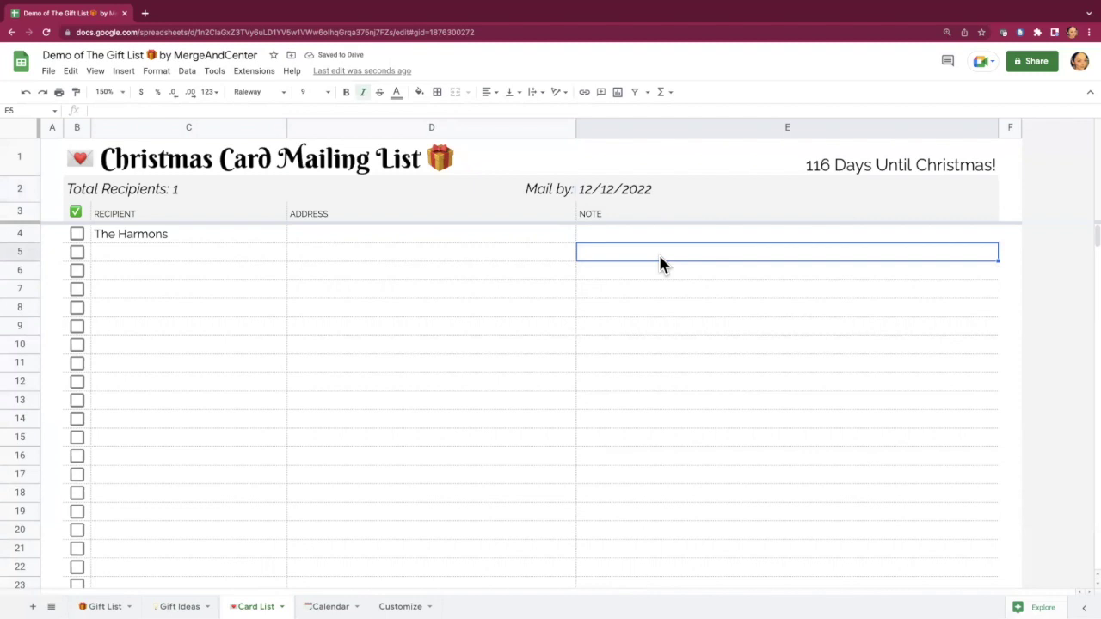
click(326, 604)
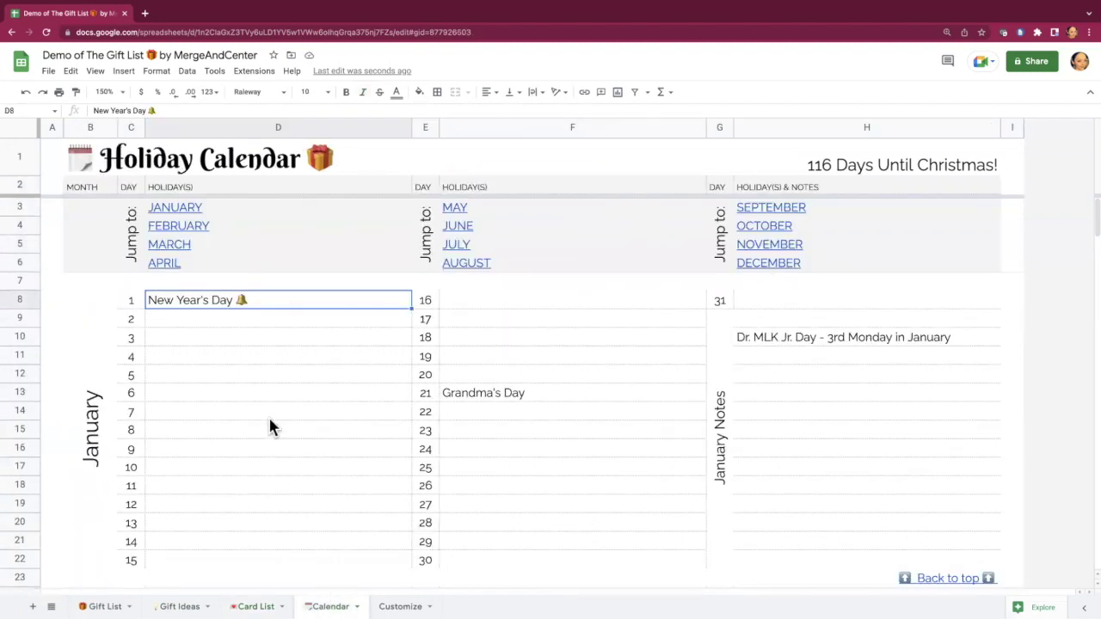
scroll(270, 422, down, 5)
scroll(268, 416, down, 5)
scroll(269, 416, up, 10)
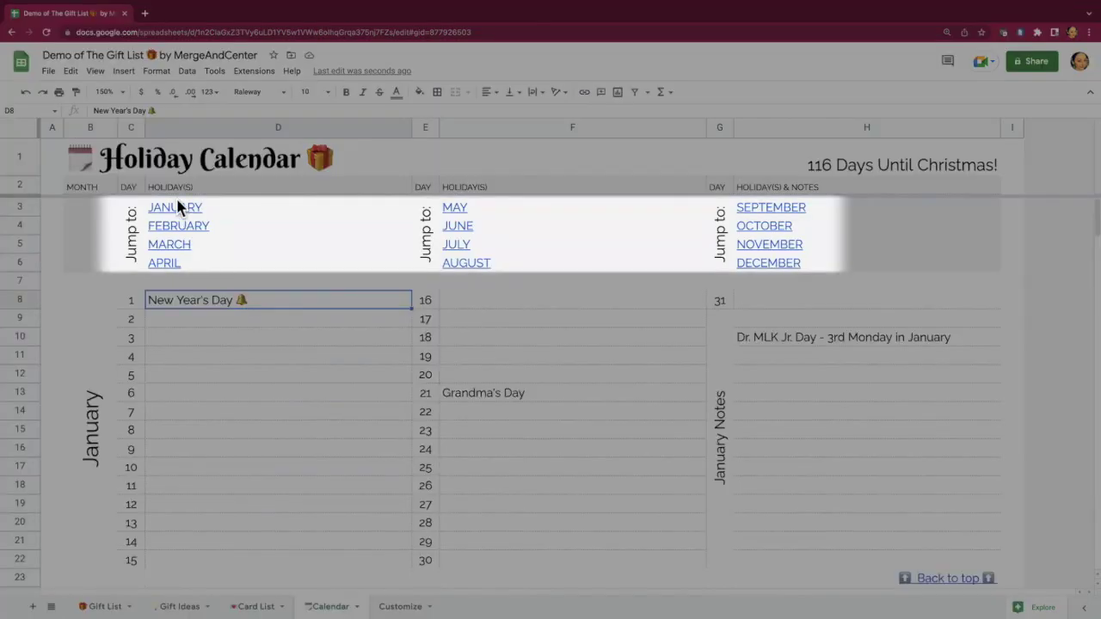
click(174, 245)
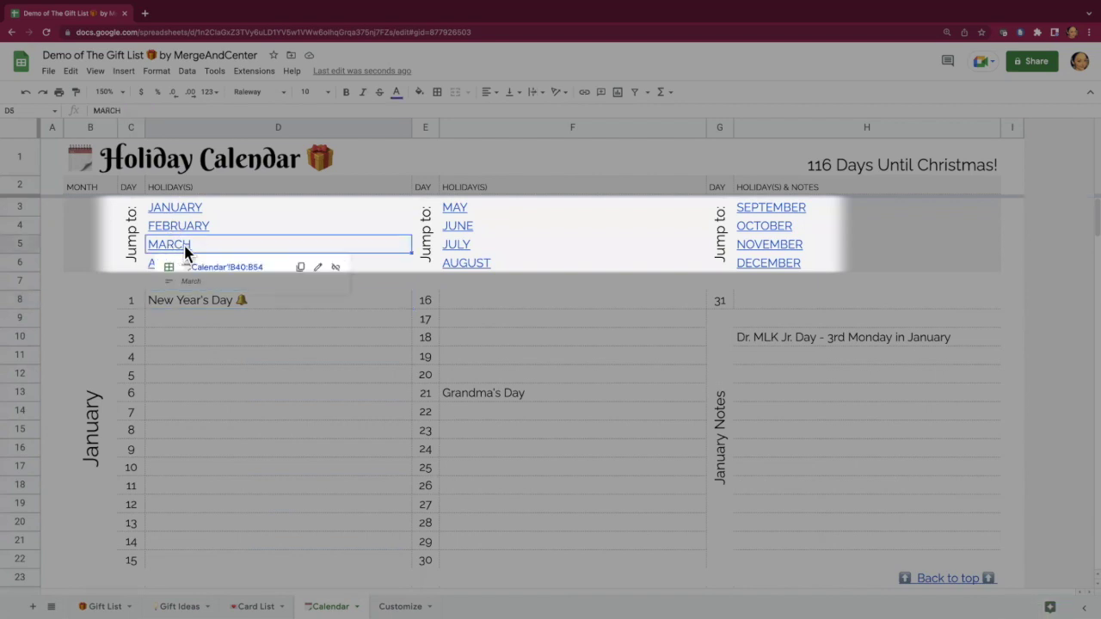
click(213, 269)
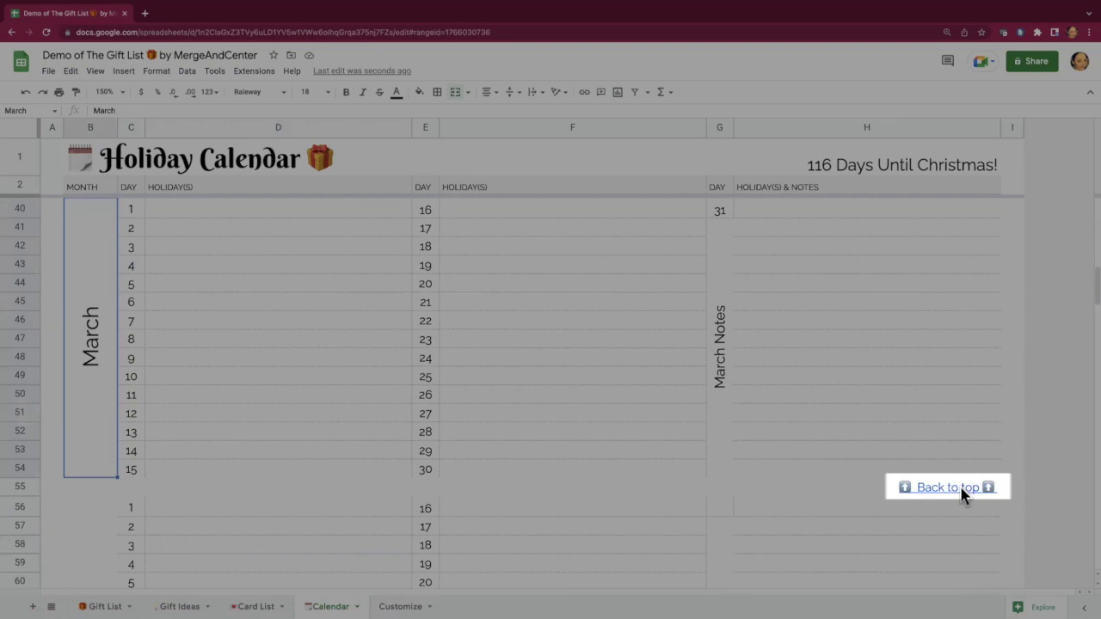
click(962, 491)
click(813, 513)
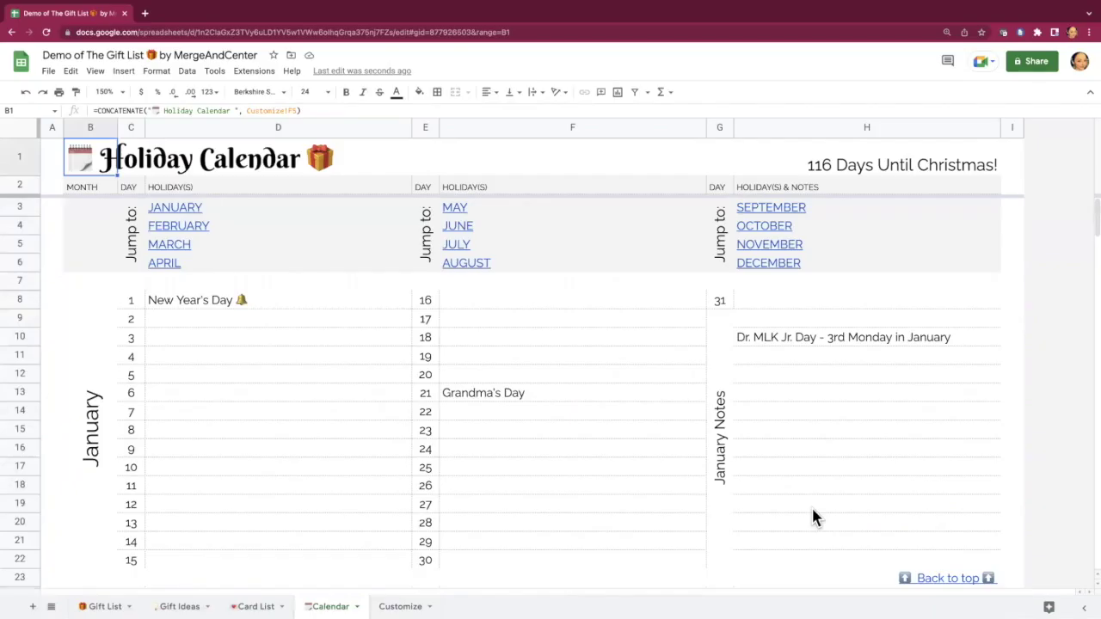
Step: Enter Birthday:, Bday and B-day on January 3, 4 and 5
click(167, 334)
text(Birthday:)
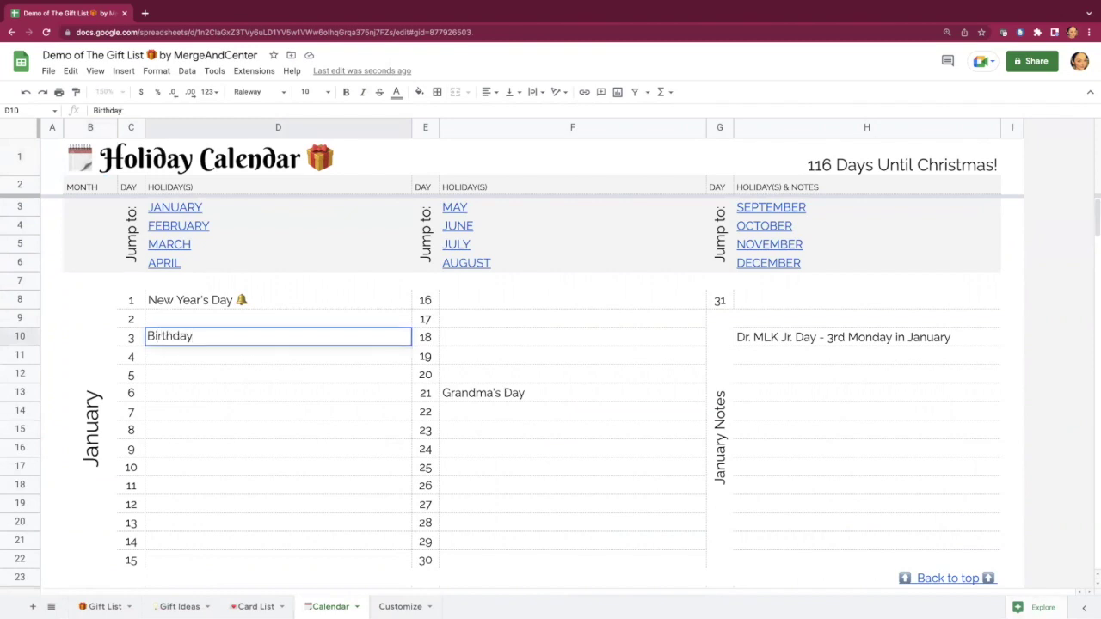
key(Return)
text(Bday)
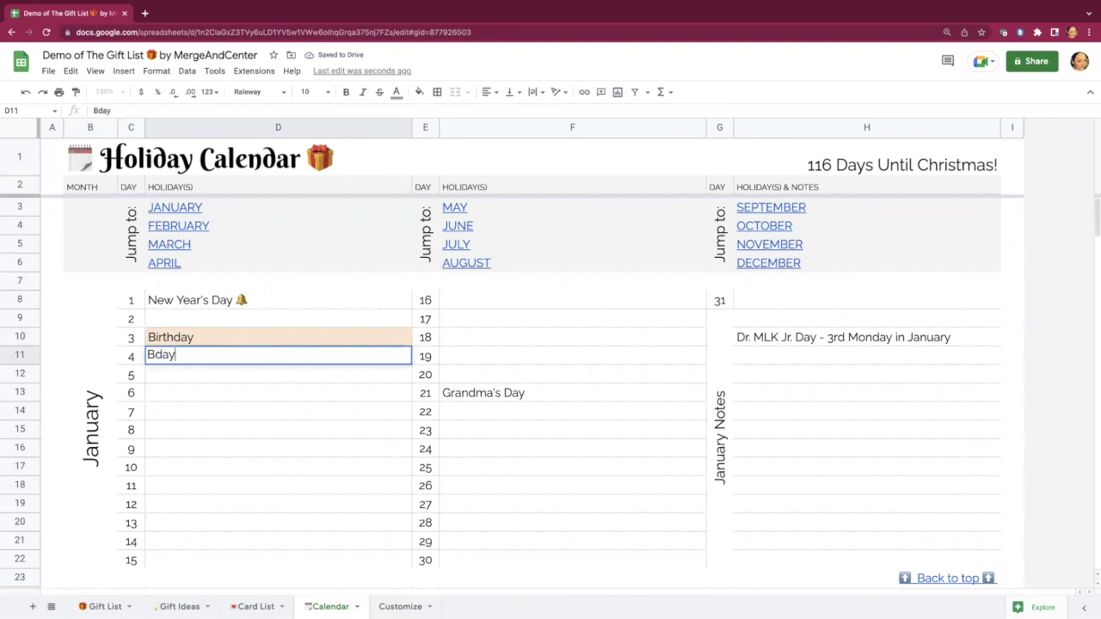
key(Return)
text(B-day)
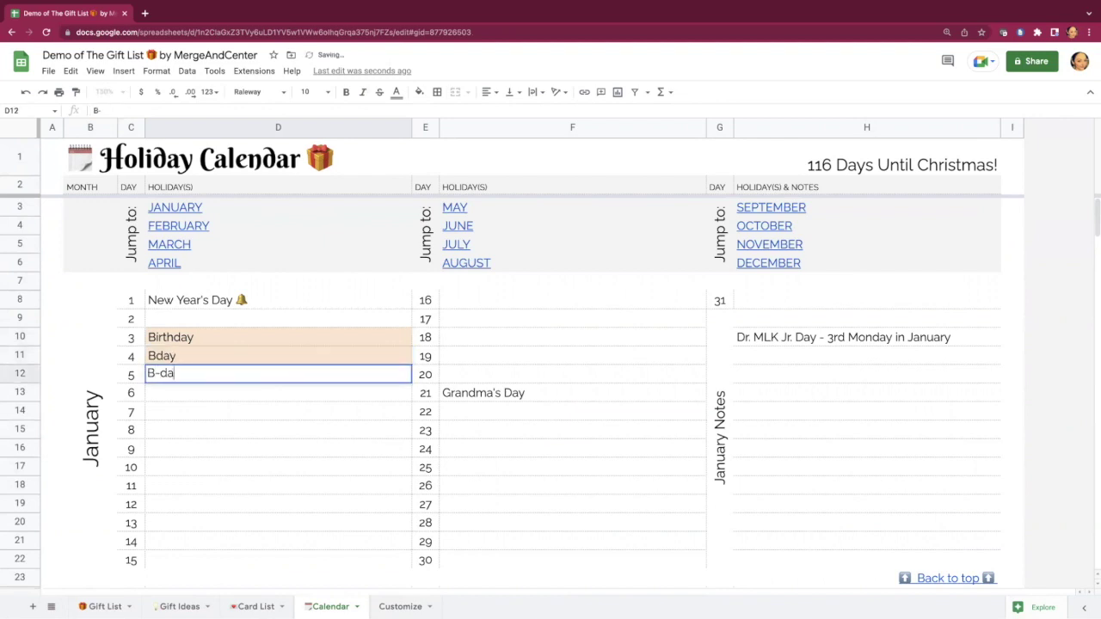
key(Return)
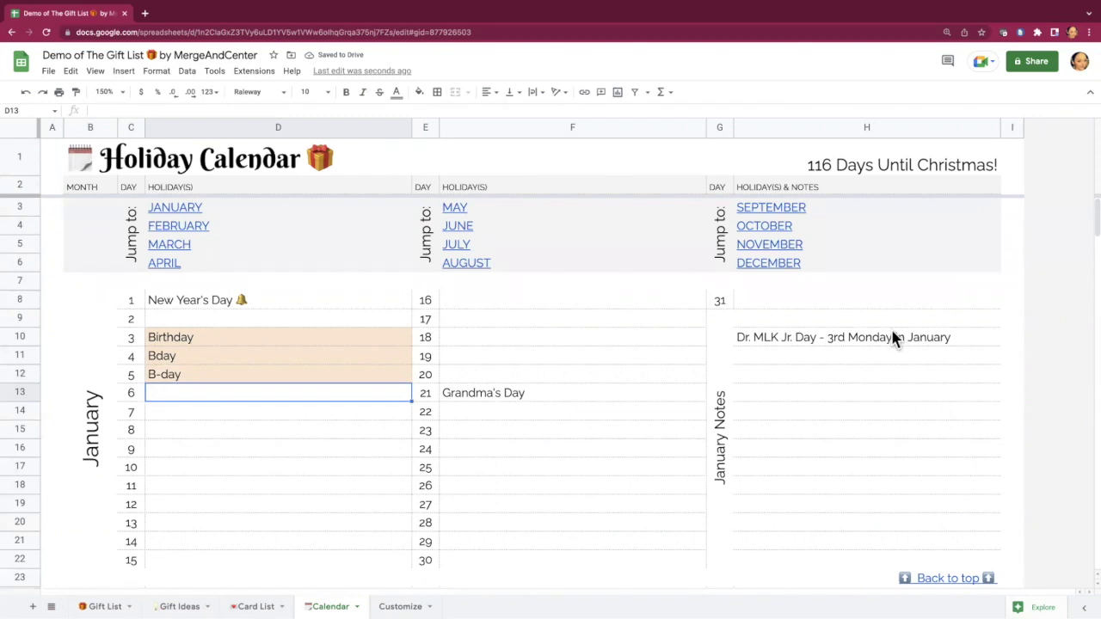
Step: Select the January notes H9:H20 and the MLK Jr. Day note, then go to Customize
click(820, 326)
drag(820, 329, 820, 526)
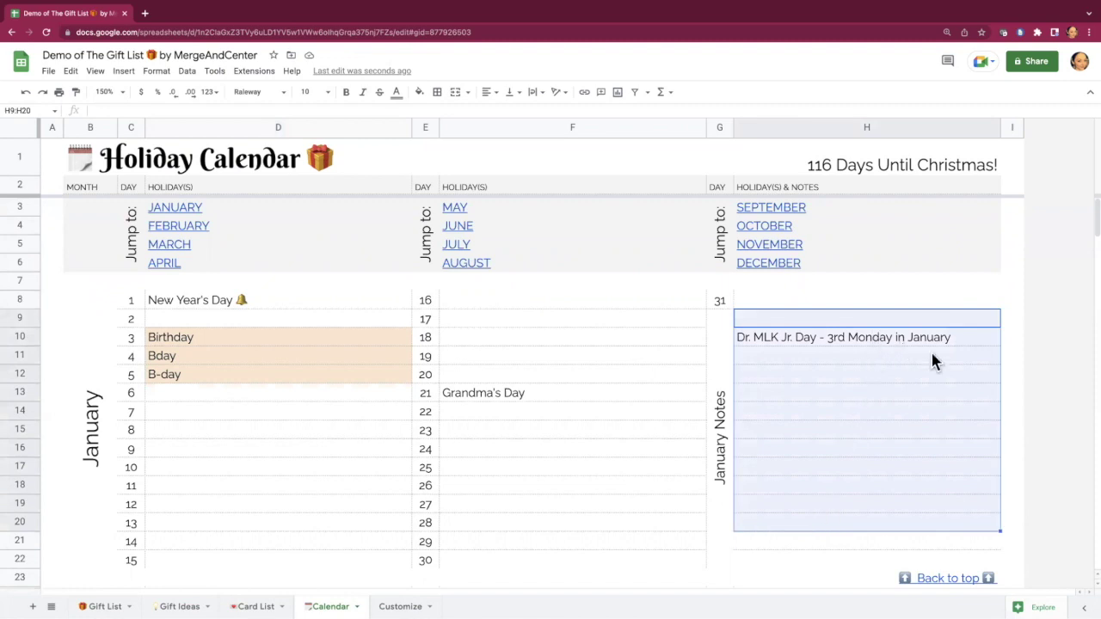
click(962, 340)
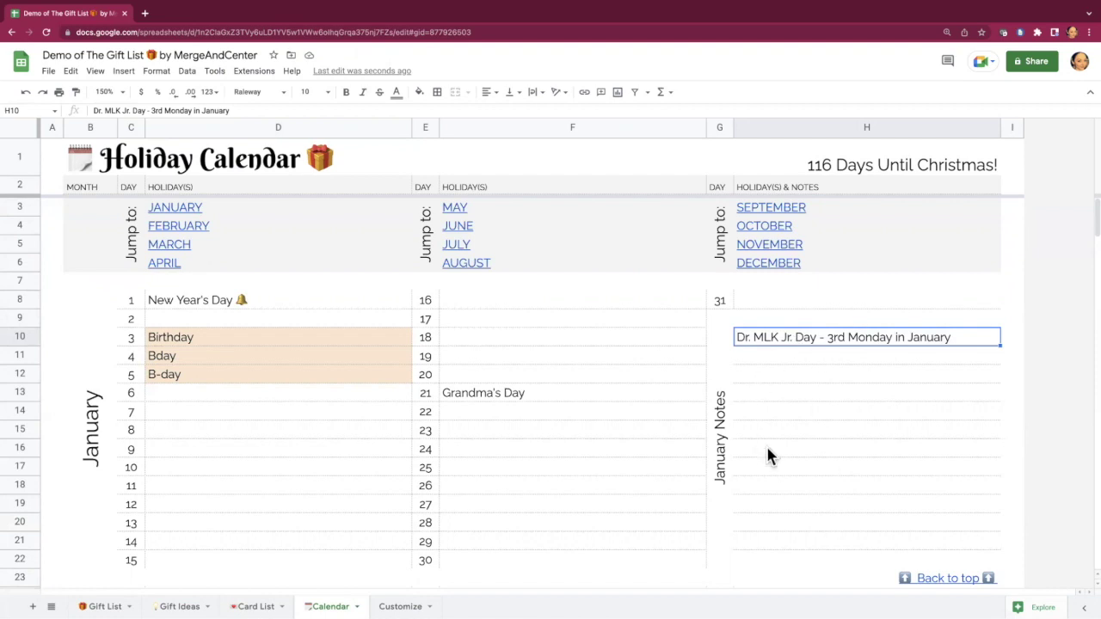
scroll(767, 450, down, 5)
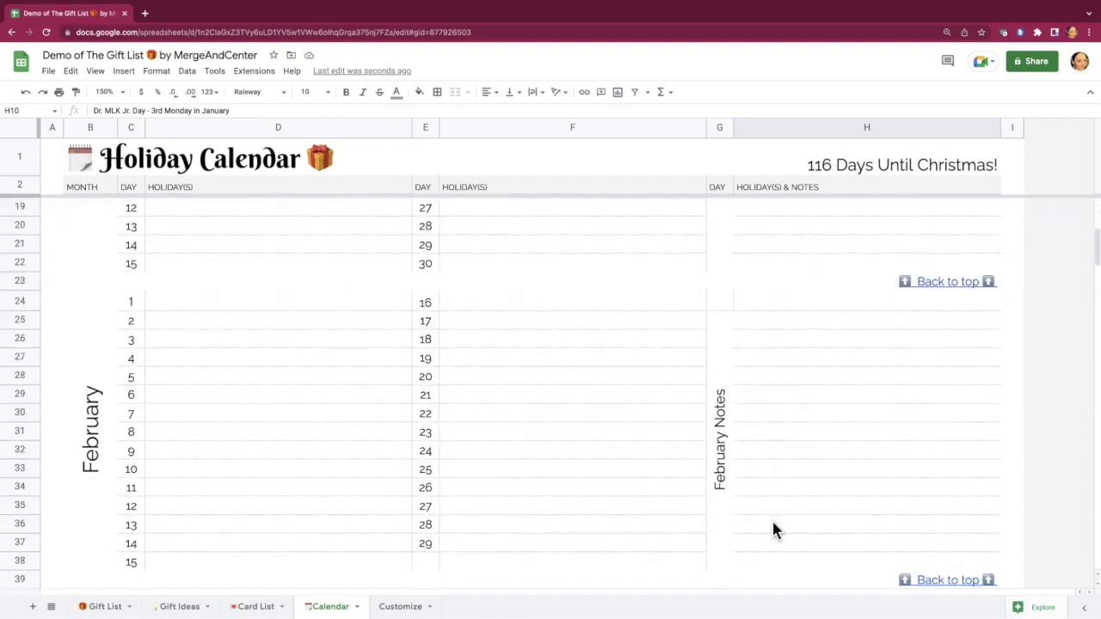
click(403, 605)
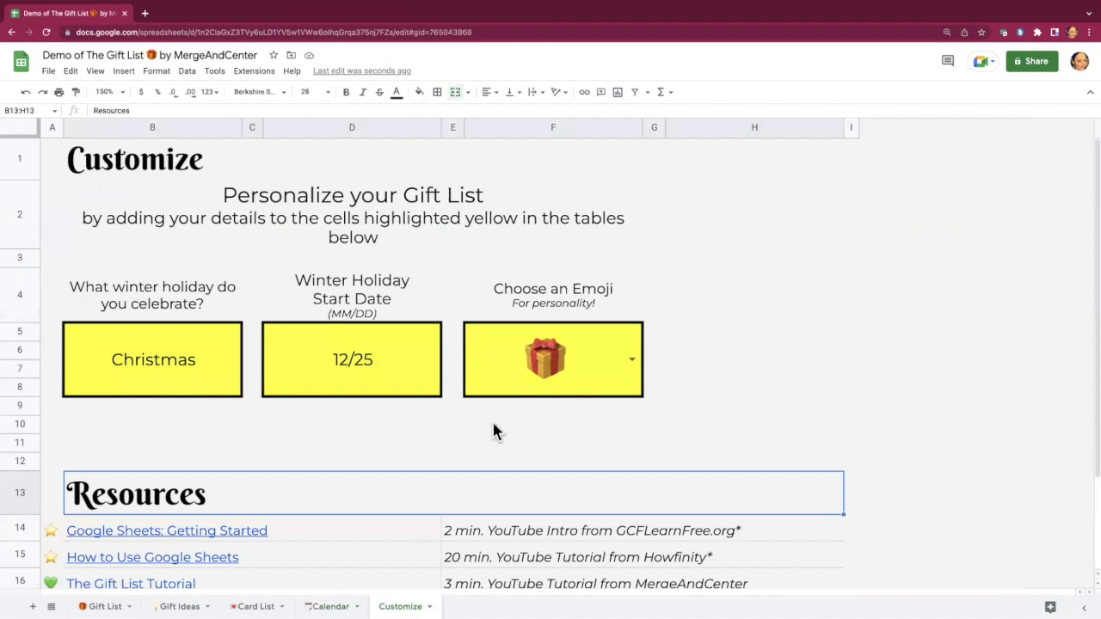
Step: Set the F5 emoji to the party face, after briefly choosing the Christmas tree
click(632, 361)
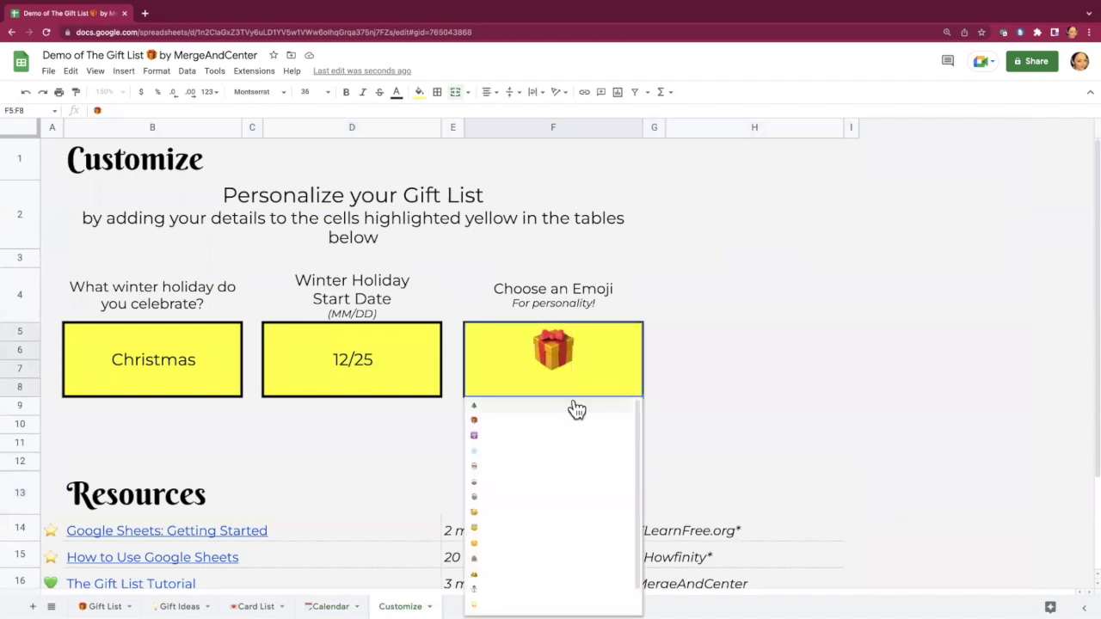
click(573, 408)
click(637, 360)
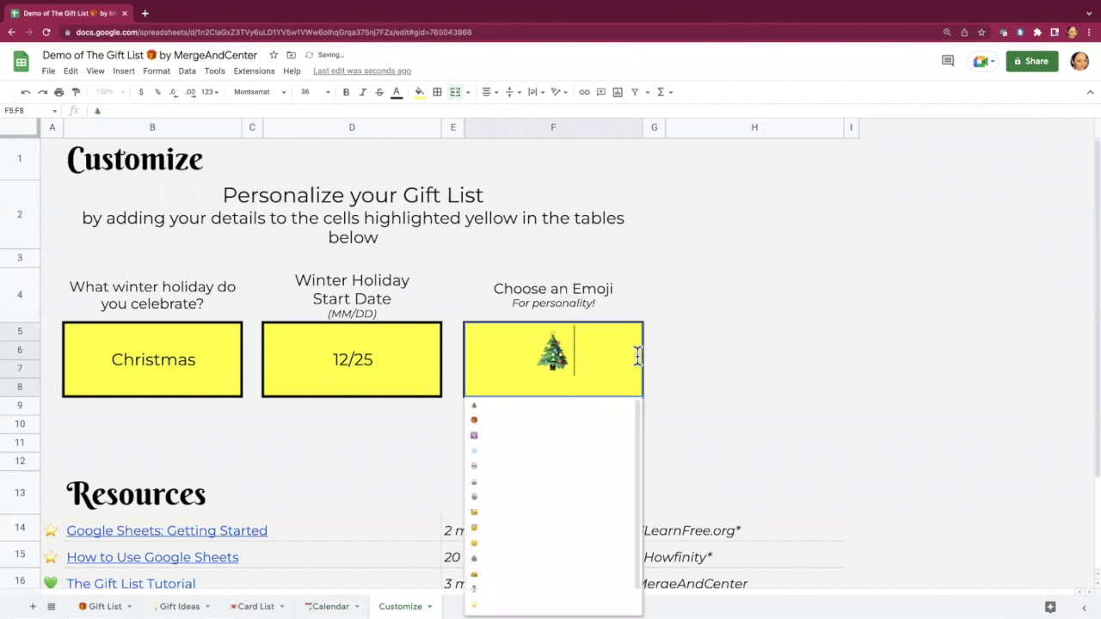
click(511, 517)
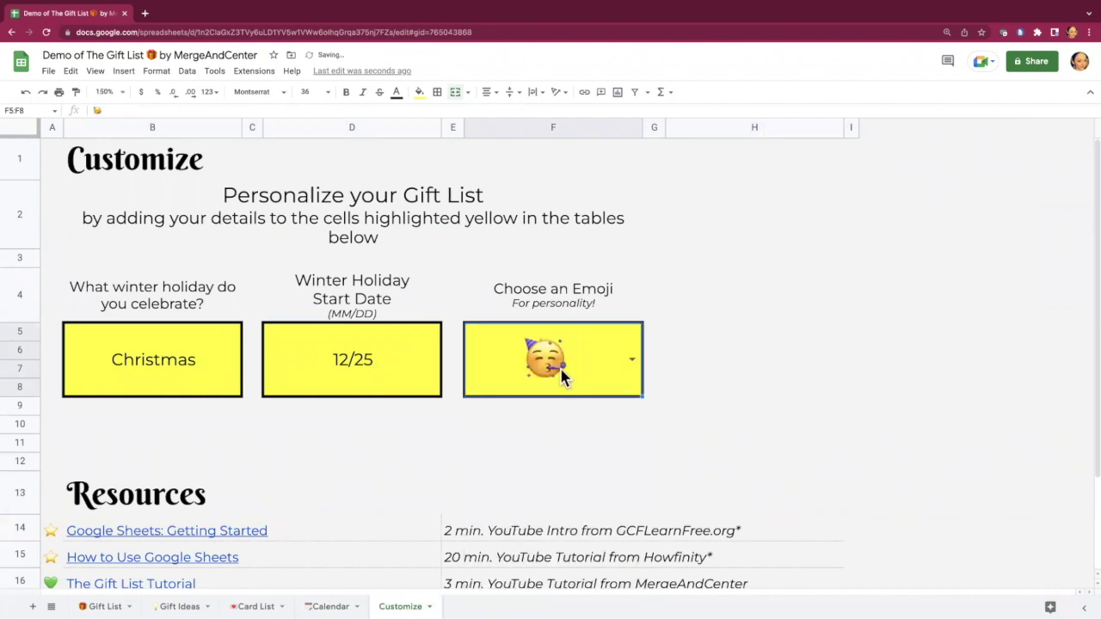
scroll(409, 423, down, 3)
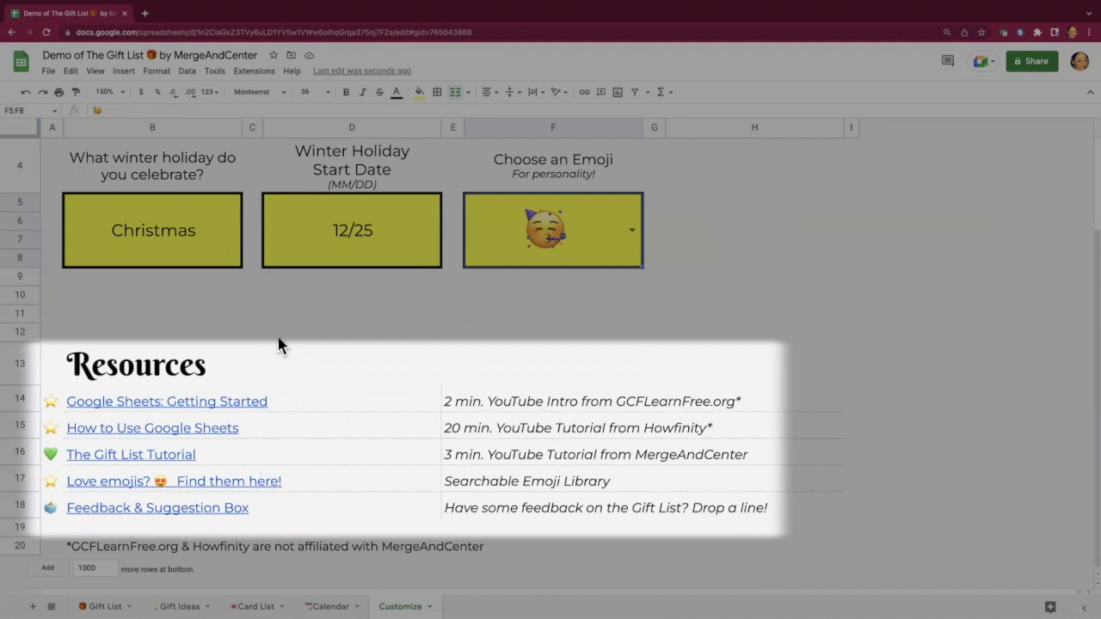
mouse_move(289, 401)
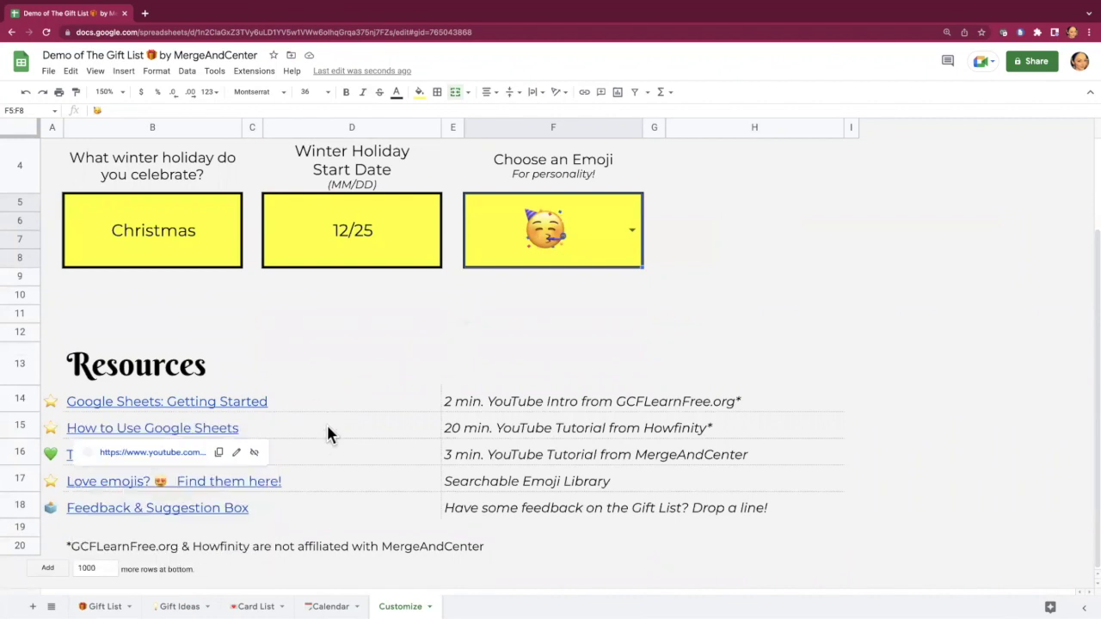
click(479, 454)
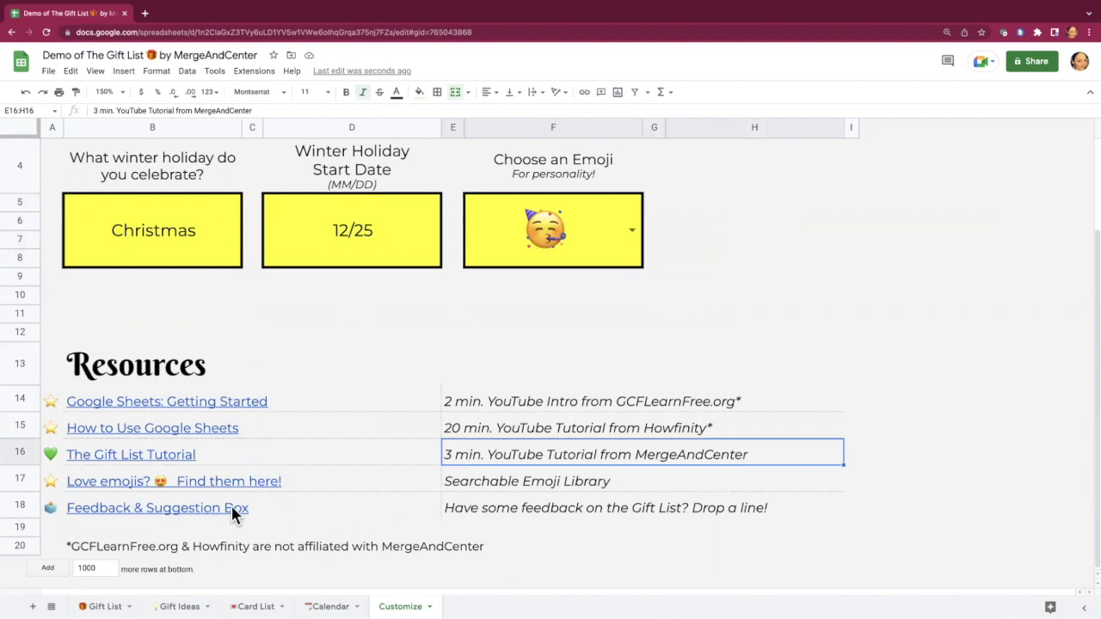
mouse_move(265, 515)
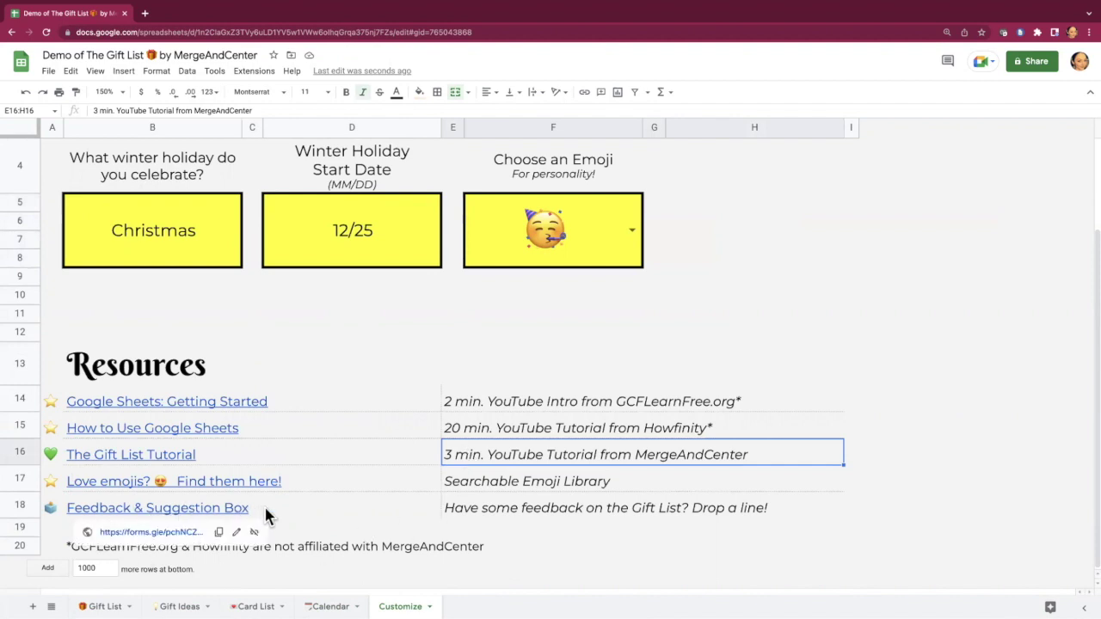